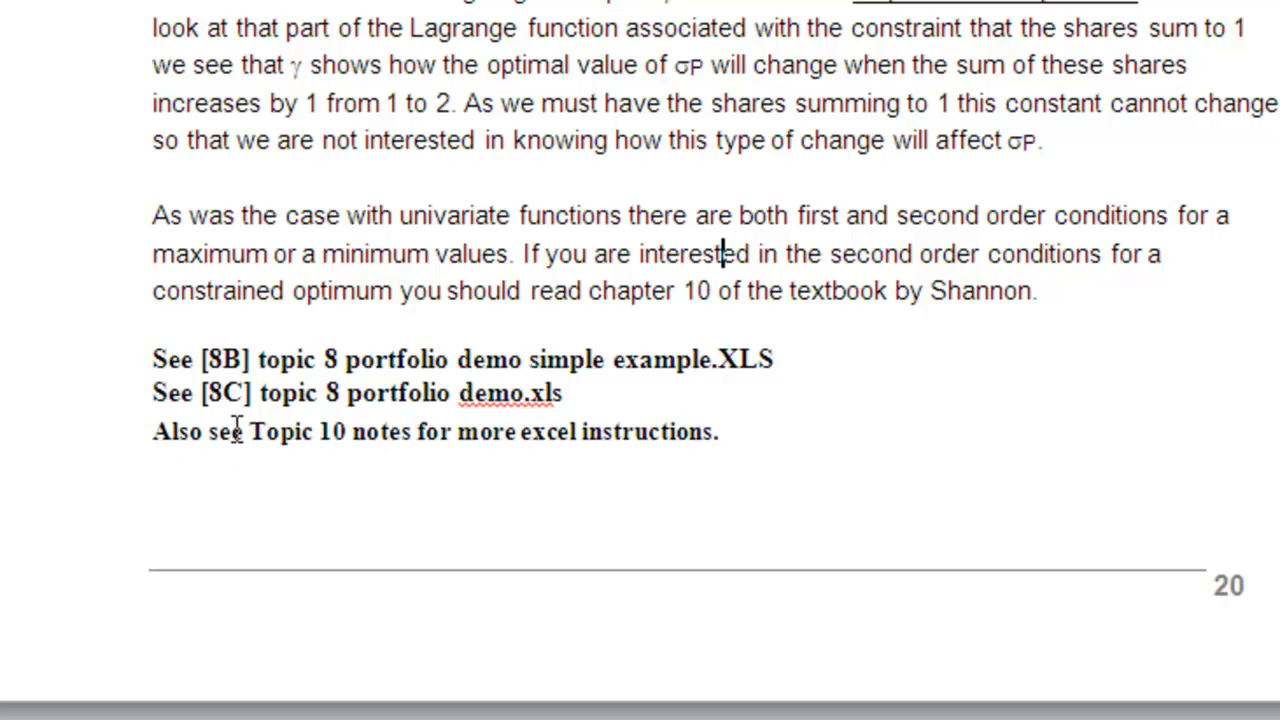
Highlight the closing references to the Topic 10 notes and the [8C] topic 8 portfolio demo.xls file in the lecture notes.
left_click_drag(148, 432, 750, 430)
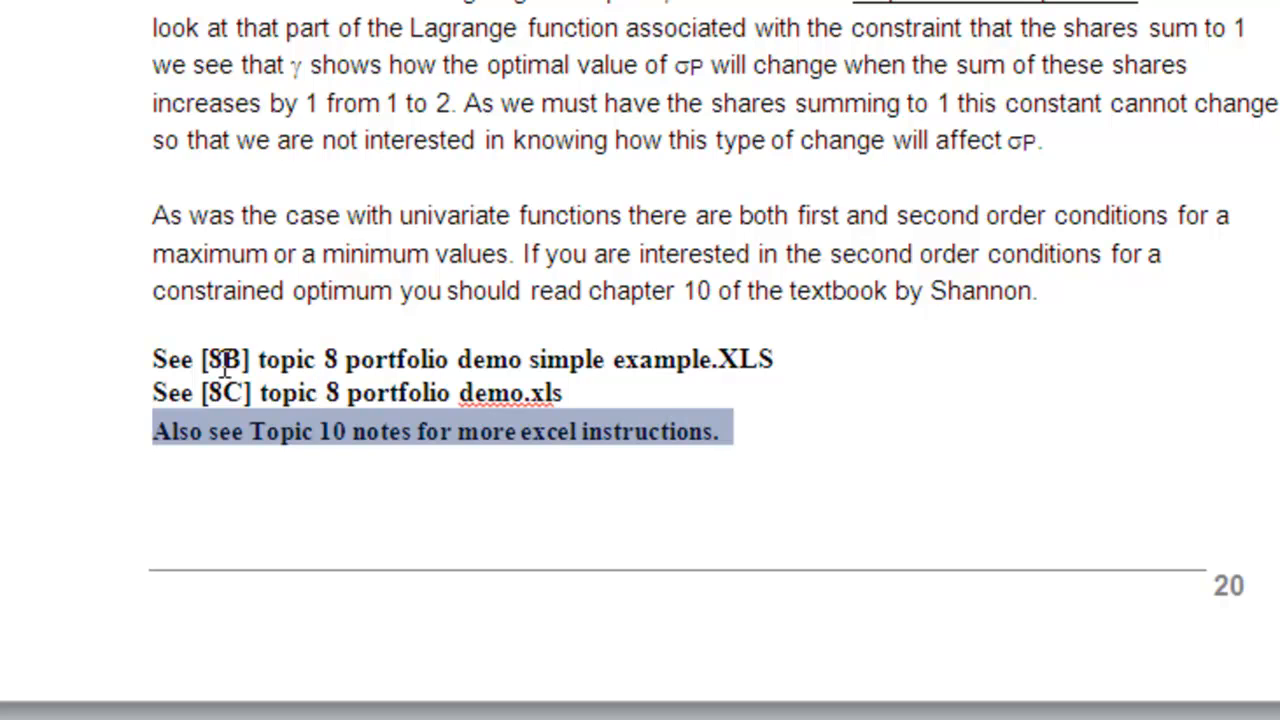
left_click_drag(133, 393, 596, 390)
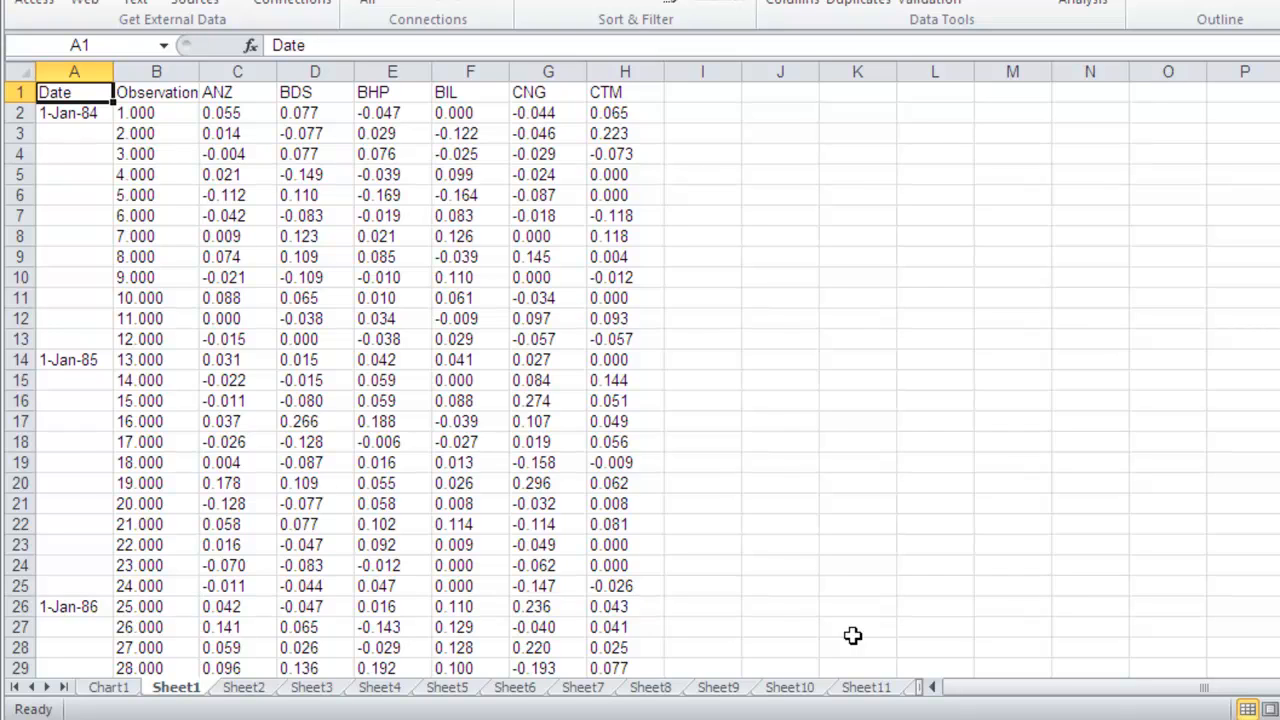
Switch to the portfolio workbook and review the observation and stock column headings in row 1 of Sheet1.
key("Right")
key("Right")
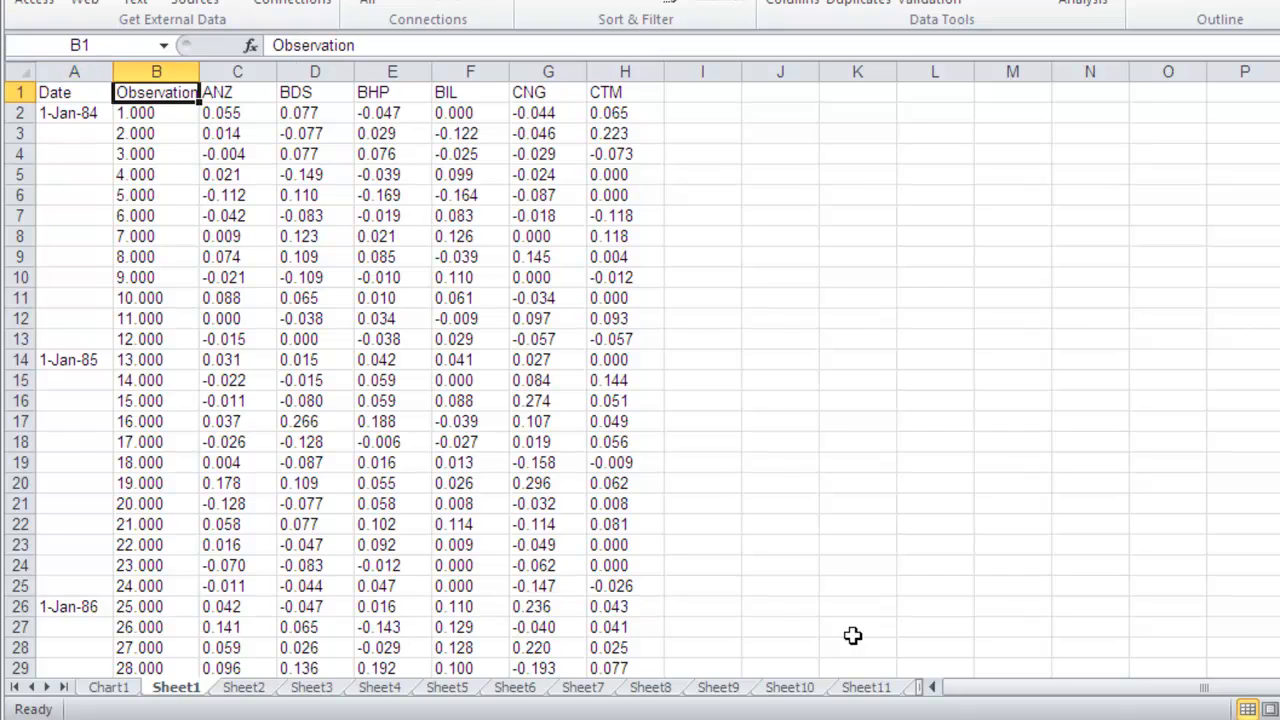
key("Right")
key("Right")
key("Right")
key("Right")
key("Left")
key("Left")
key("Left")
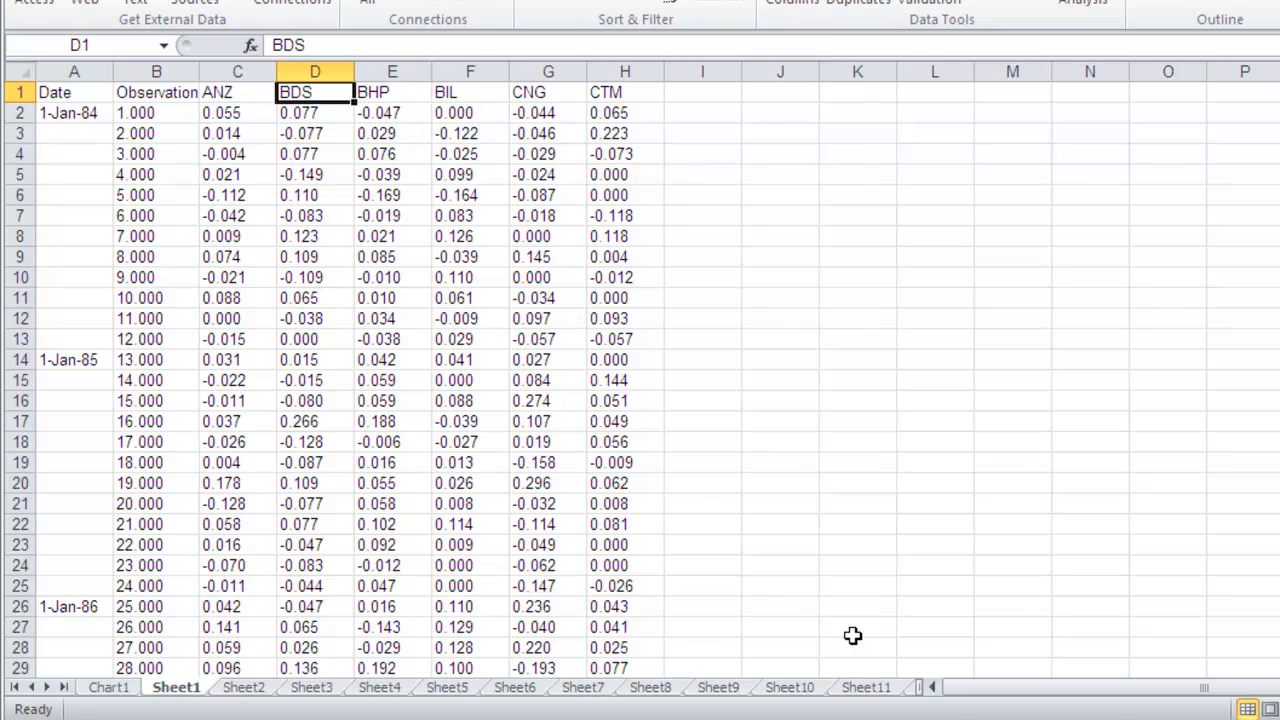
Go through the monthly stock returns down to the BDS average formula in D124.
key("Down")
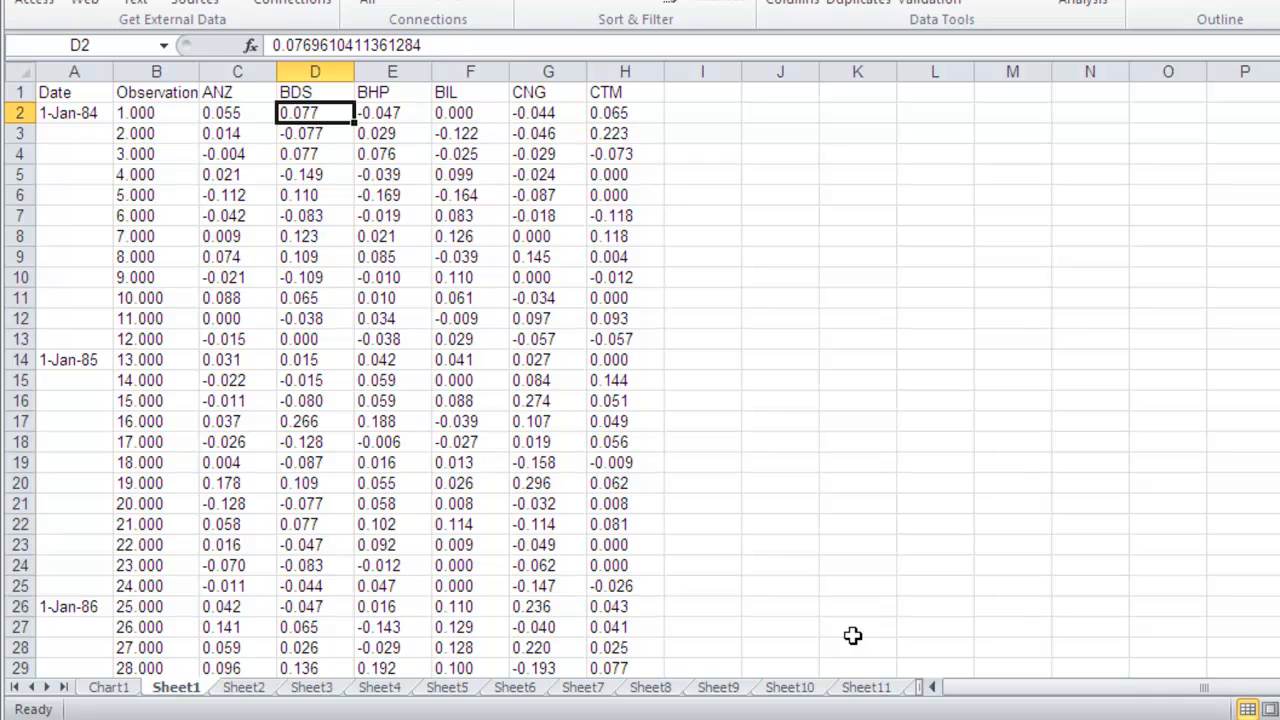
key("Page_Down")
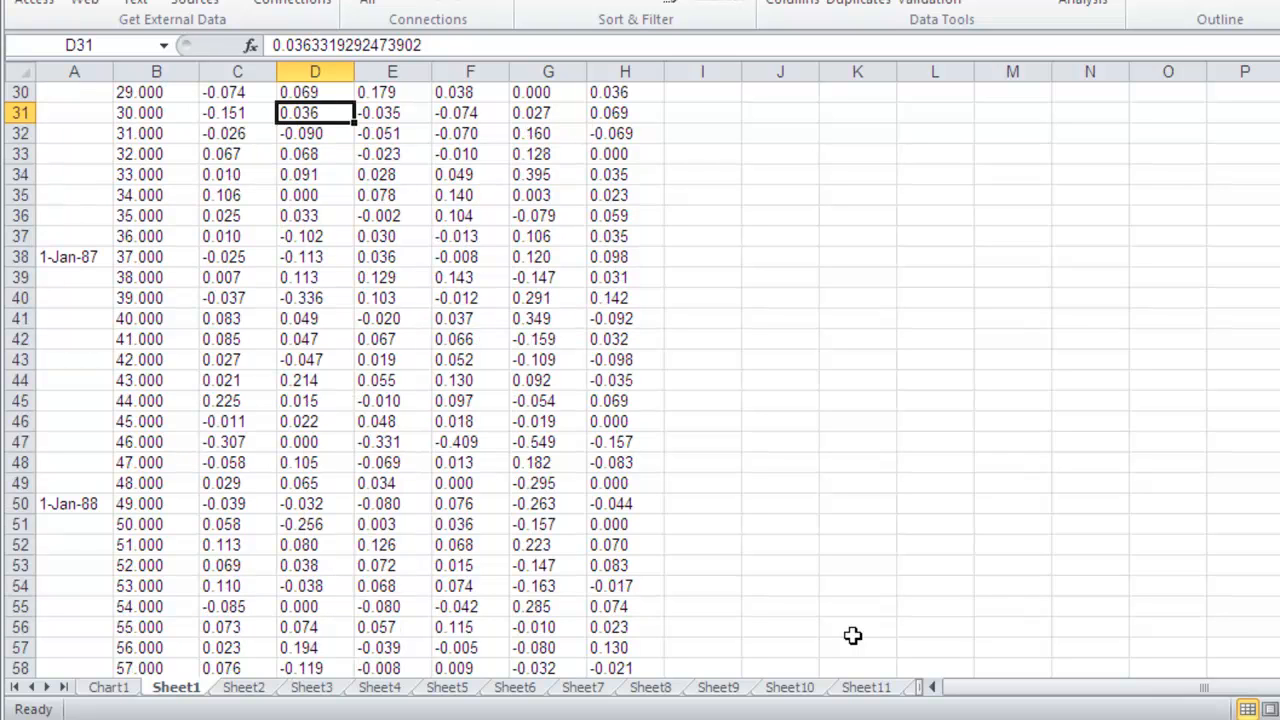
key("Page_Down")
key("Page_Down")
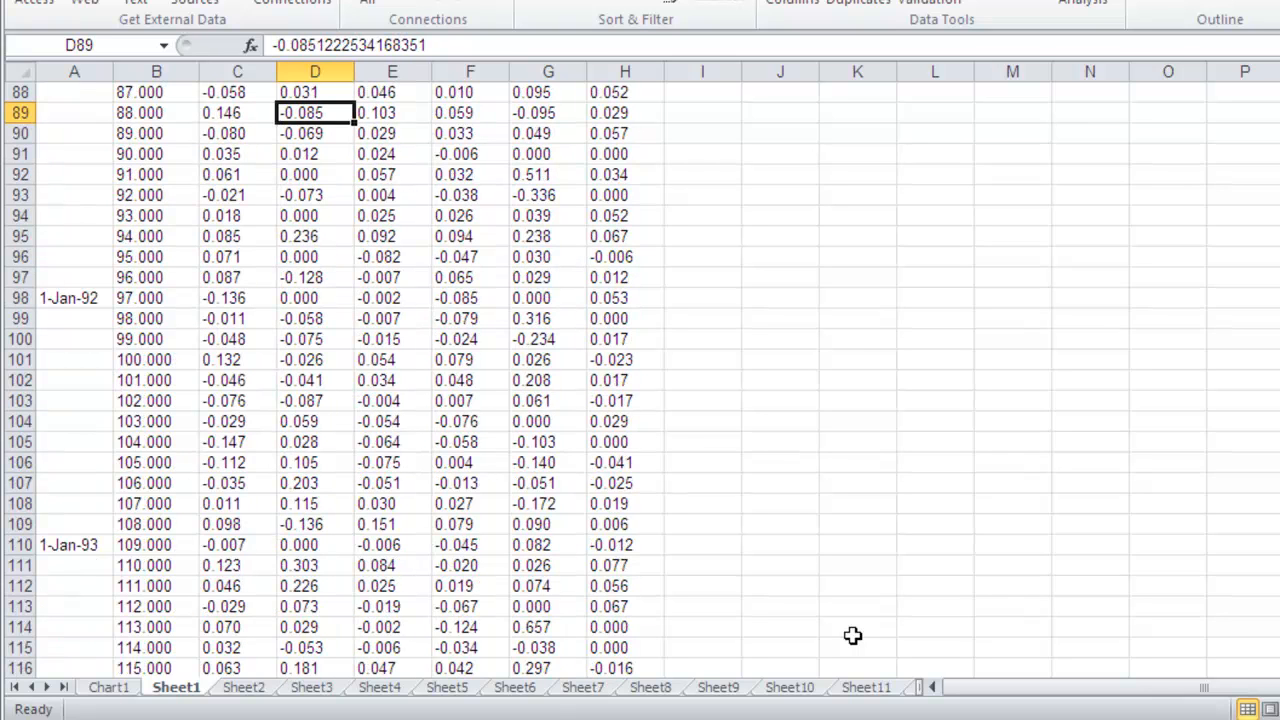
key("Page_Down")
key("Down")
key("Down")
key("Down")
key("Down")
key("Down")
key("Down")
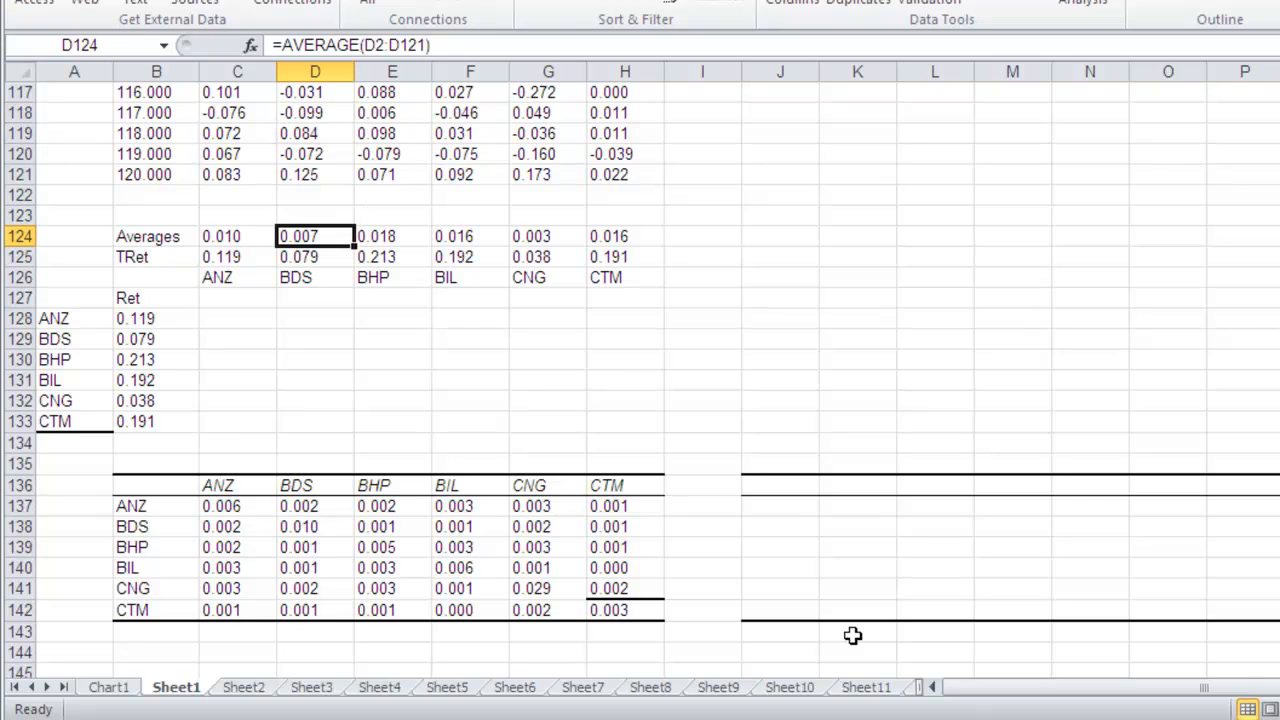
Examine the average monthly returns of the six stocks in C124:H124 against the return data above them.
key("Left")
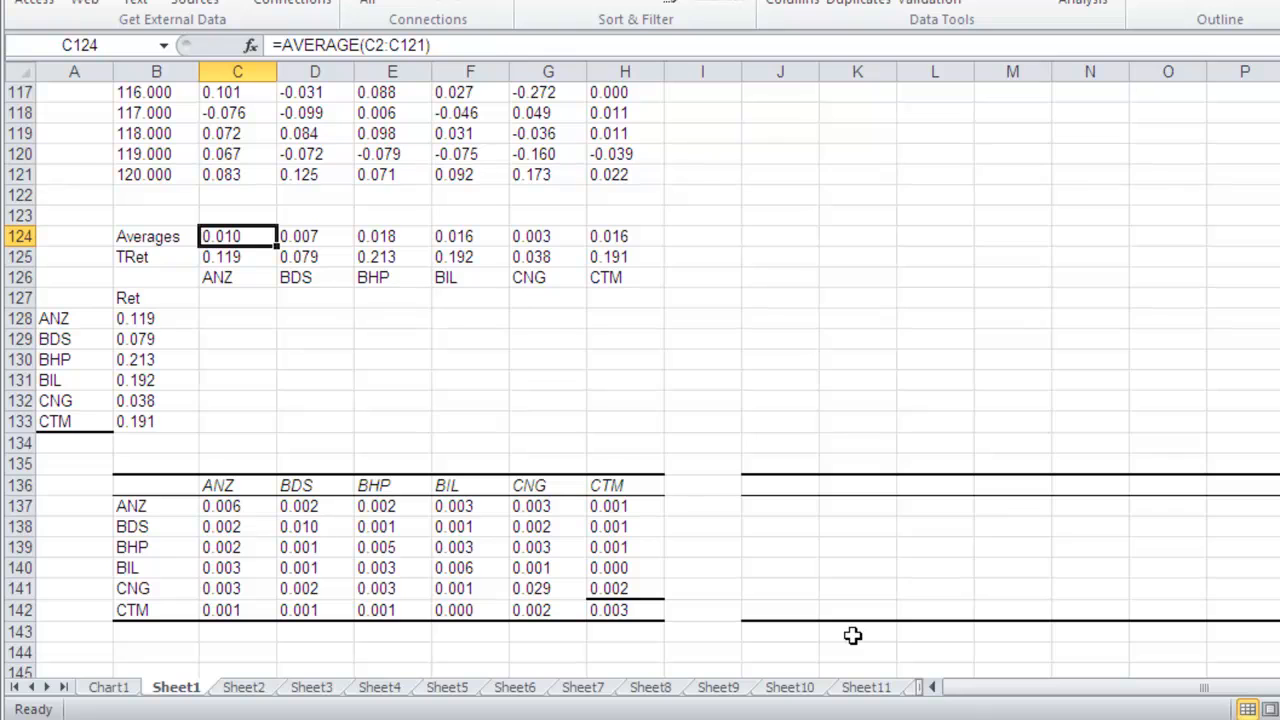
key("shift+Right")
key("shift+Right")
key("shift+Right")
key("shift+Right")
key("shift+Right")
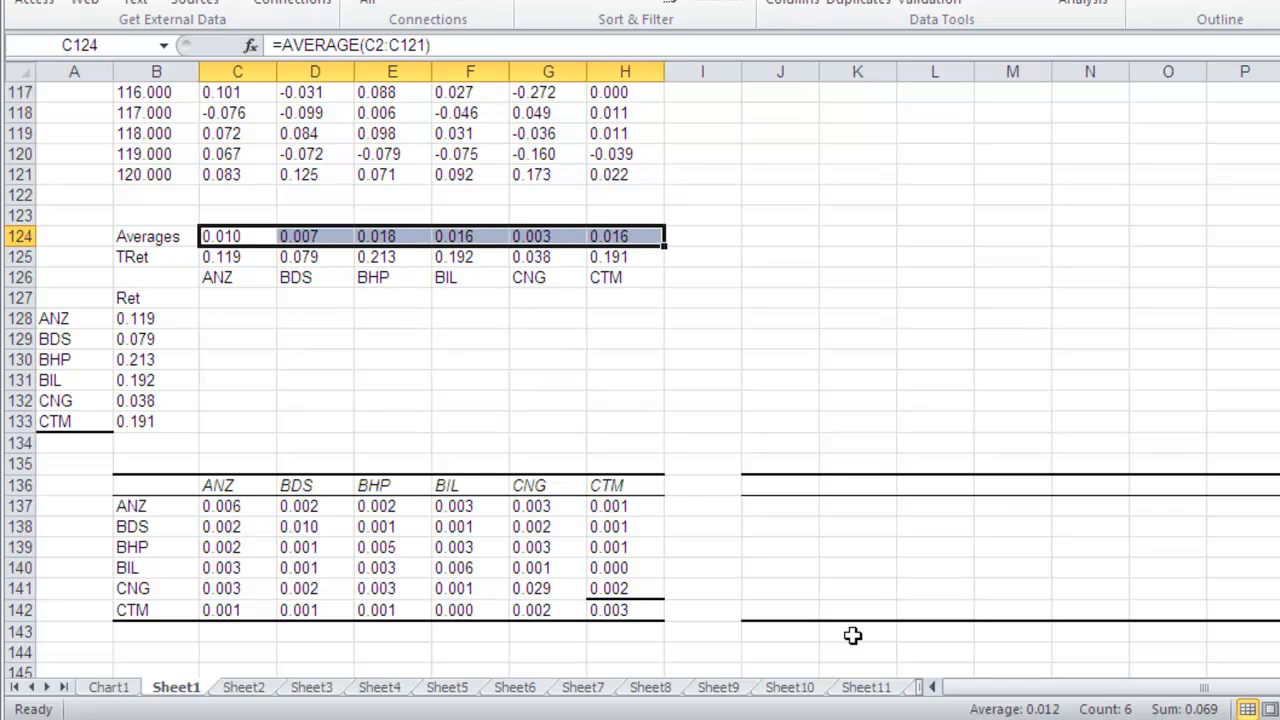
key("Left")
key("Left")
key("Page_Up")
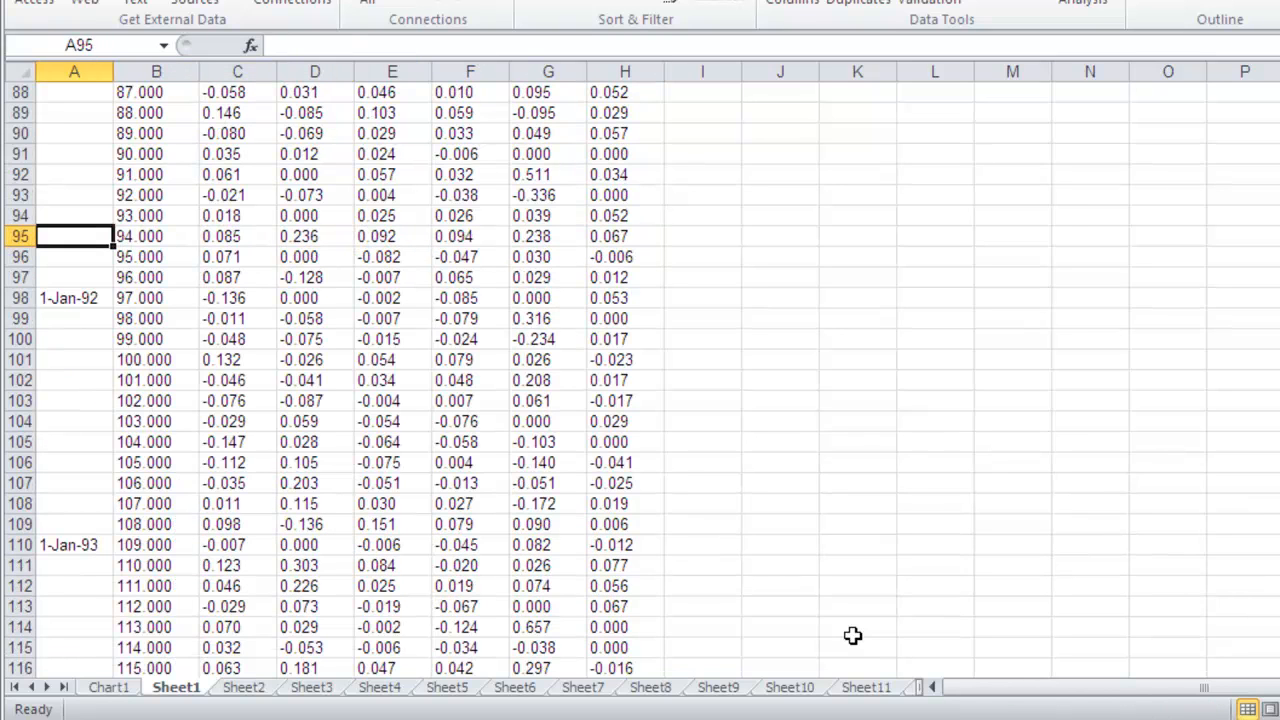
key("Page_Down")
key("Down")
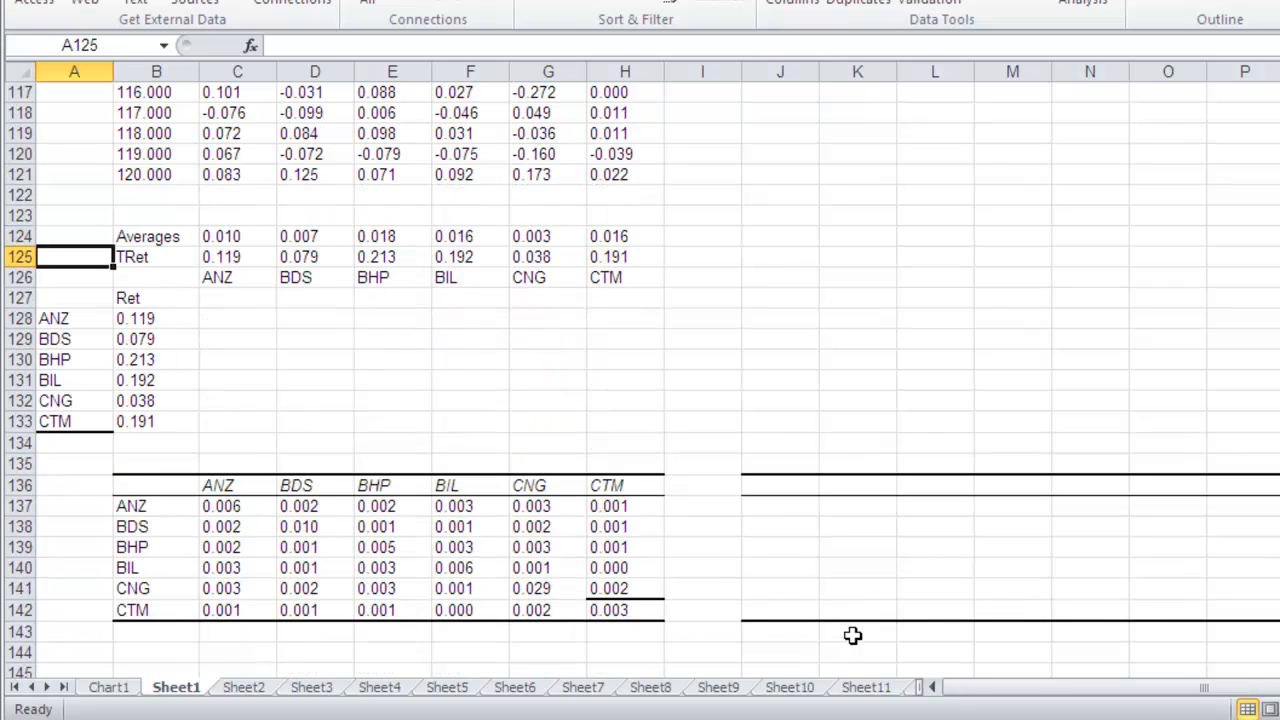
Inspect the annual return formula in C125 and select the TRet row across all six stocks, C125:H125.
key("Right")
key("Right")
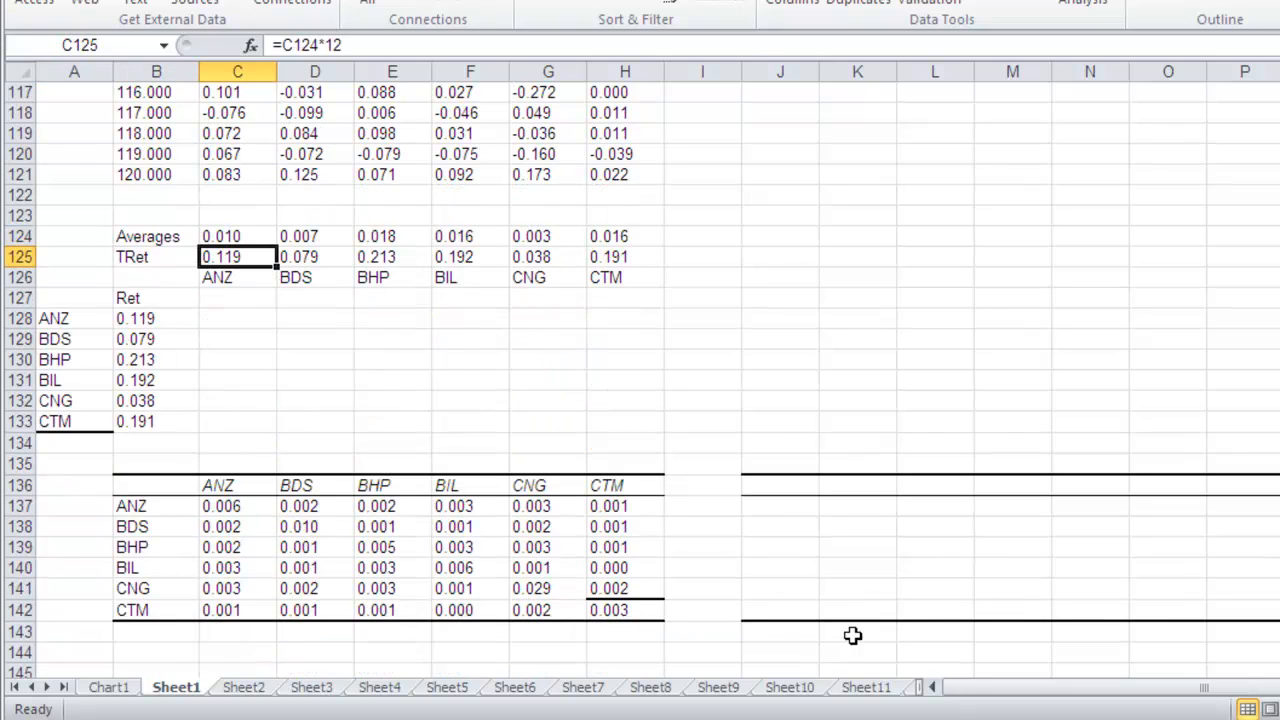
key("Up")
key("Down")
key("shift+Right")
key("shift+Right")
key("shift+Right")
key("shift+Right")
key("shift+Right")
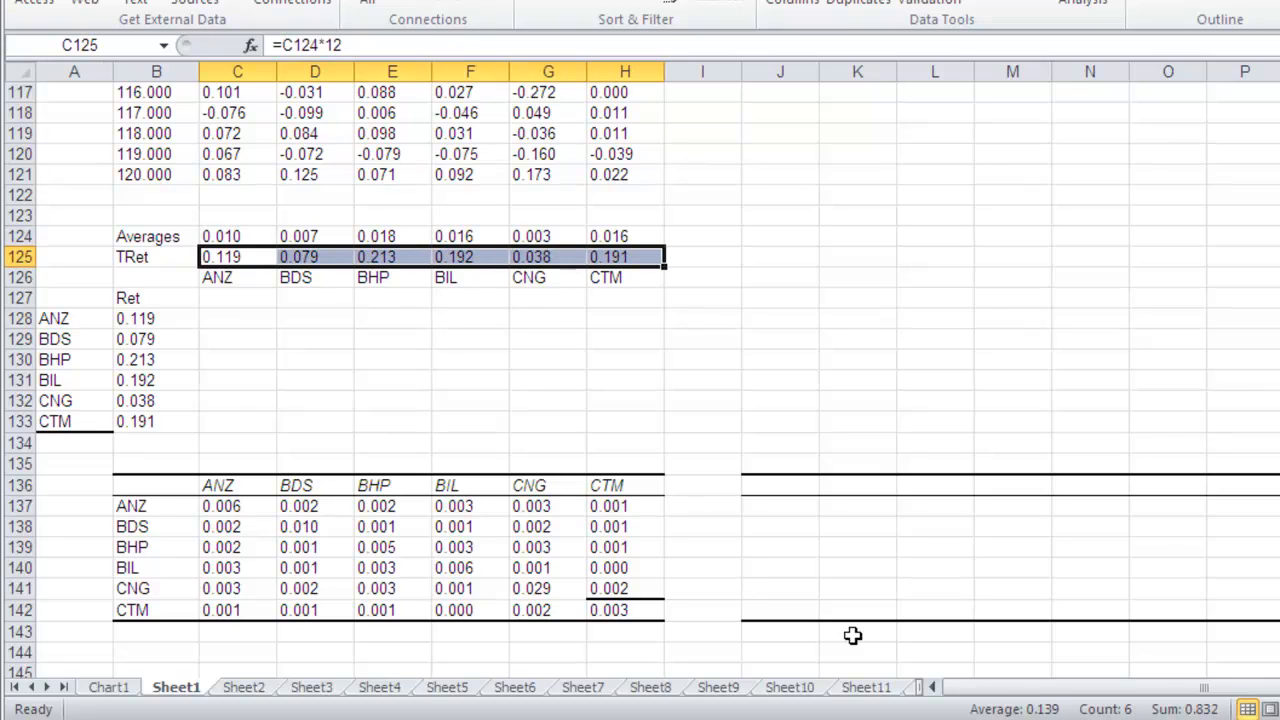
Review the linked stock name labels in row 126 from ANZ through CTM.
key("Down")
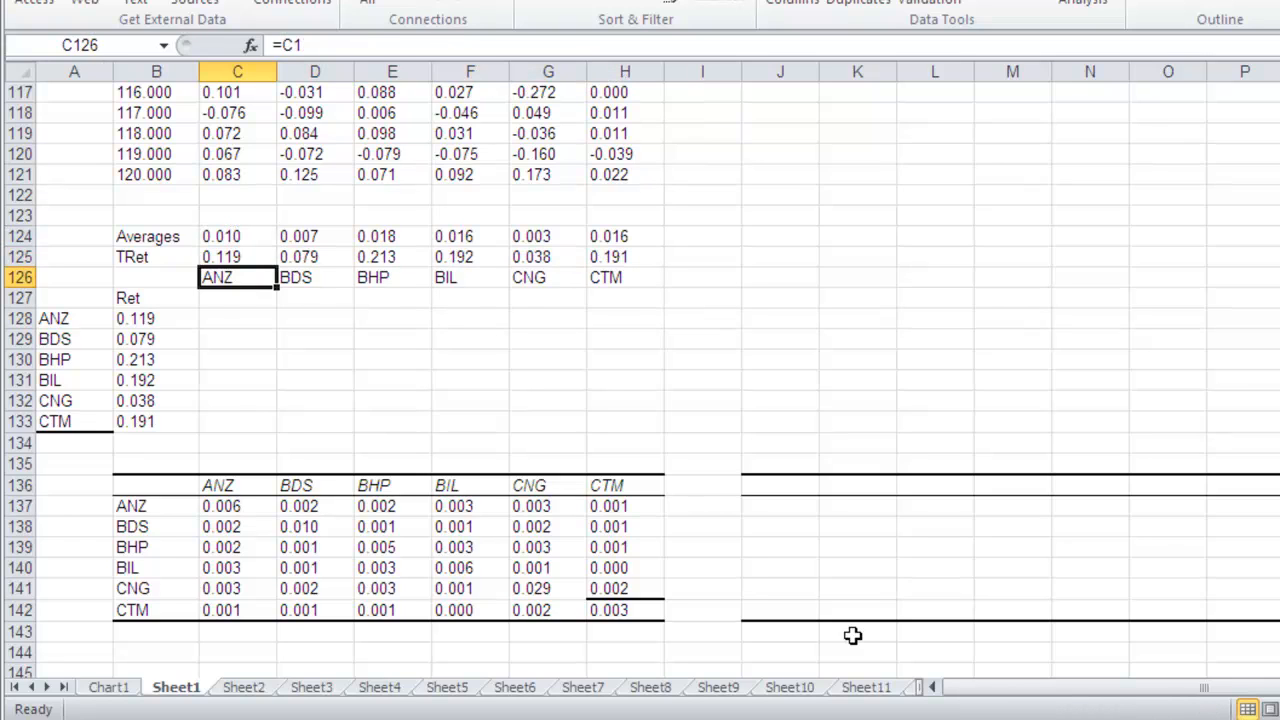
key("Right")
key("Right")
key("Right")
key("Right")
key("Right")
key("Left")
key("Left")
key("Left")
key("Left")
key("Left")
key("Left")
Select the transposed return vector in B128:B133 to inspect its array formula and range name.
key("Down")
key("Down")
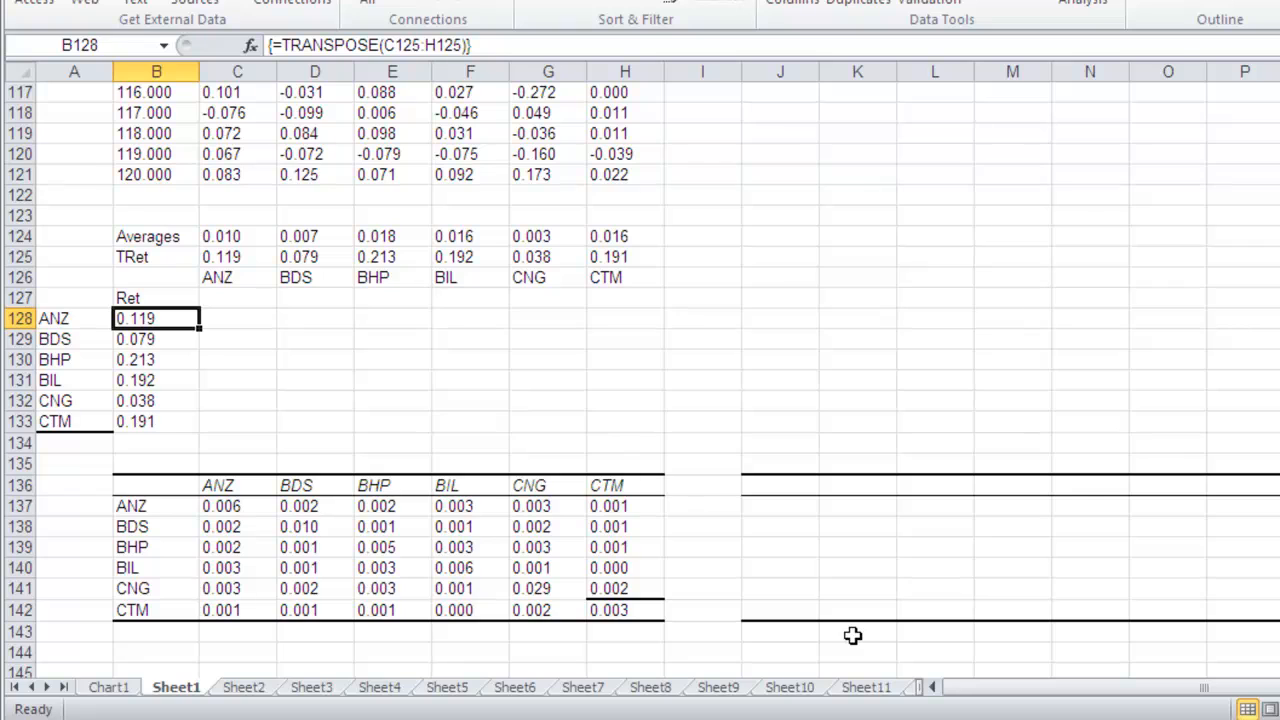
key("shift+Down")
key("shift+Down")
key("shift+Down")
key("shift+Down")
key("shift+Down")
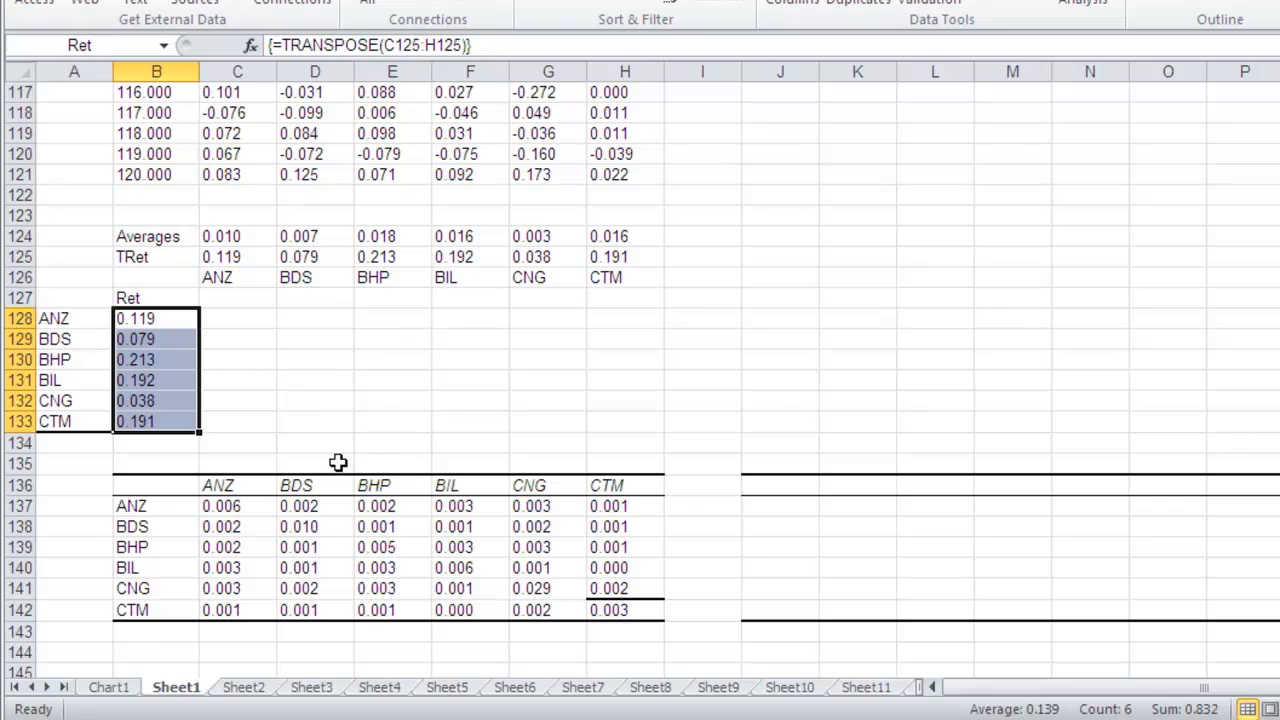
Examine the ANZ column of the monthly variance-covariance matrix, starting from the variance formula in C137.
scroll(420, 463, "down", 2)
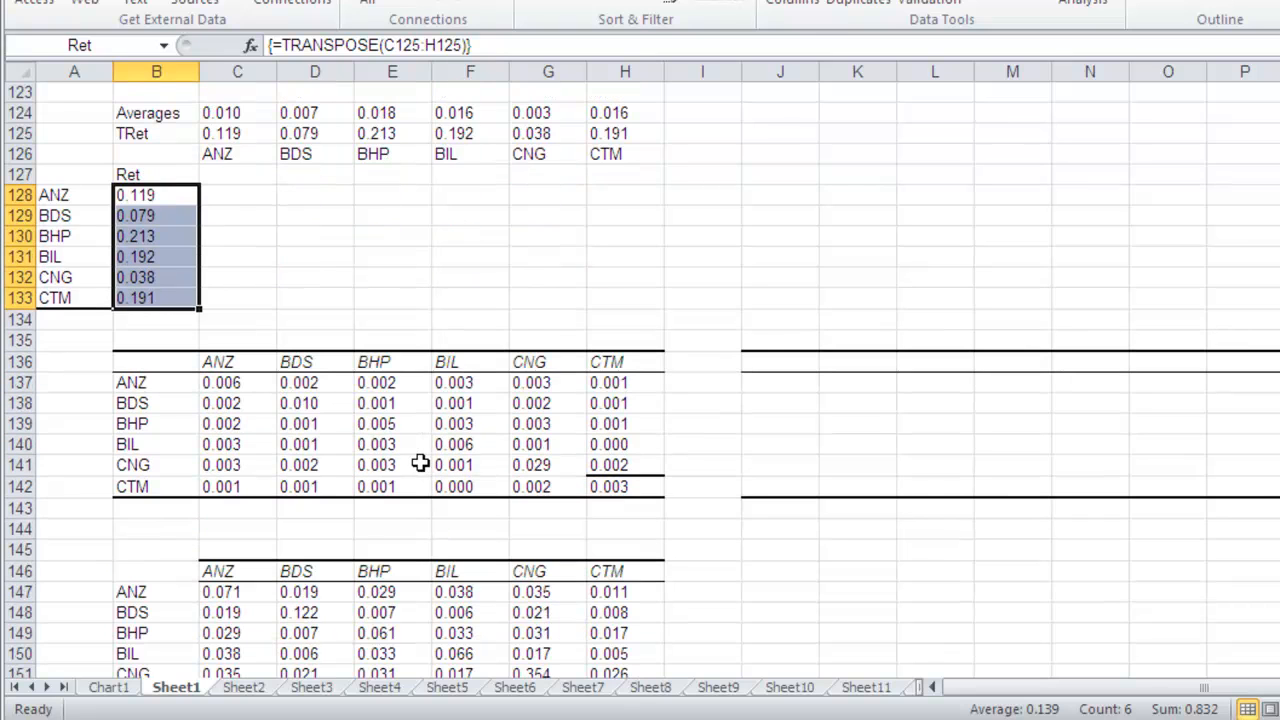
left_click(240, 384)
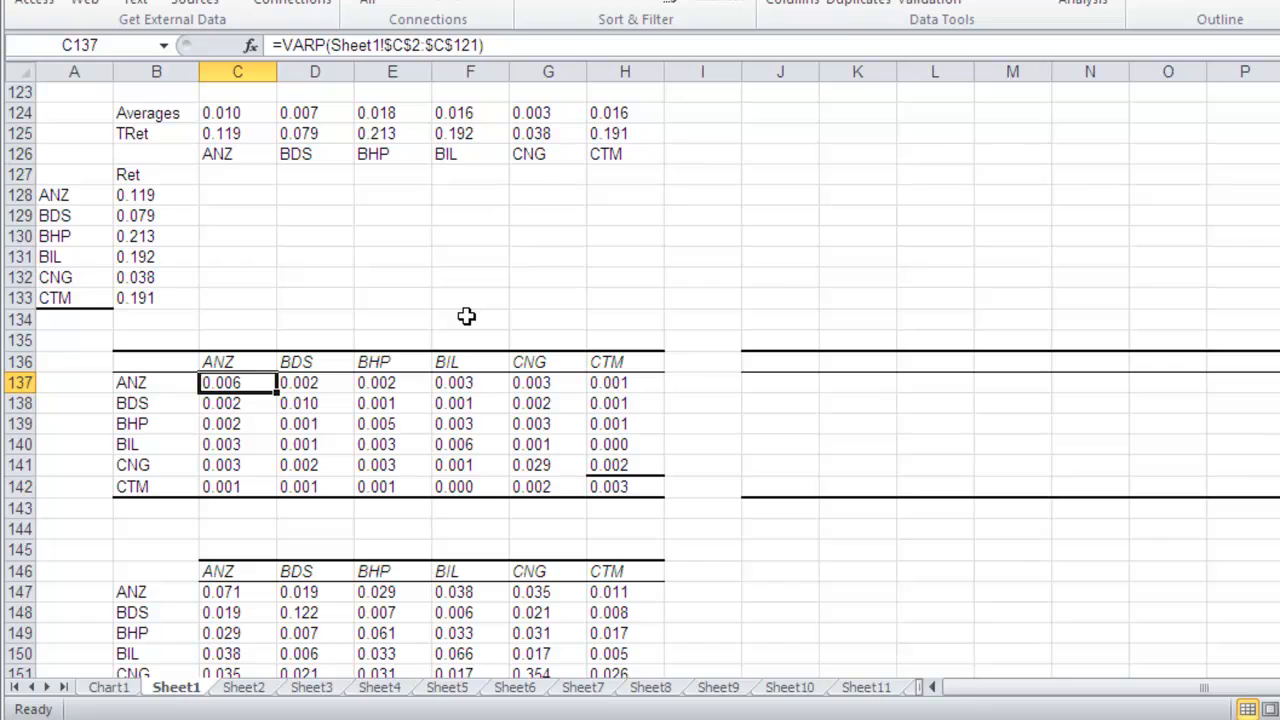
key("Down")
key("Down")
key("Down")
key("Down")
key("Down")
key("Up")
key("Up")
key("Up")
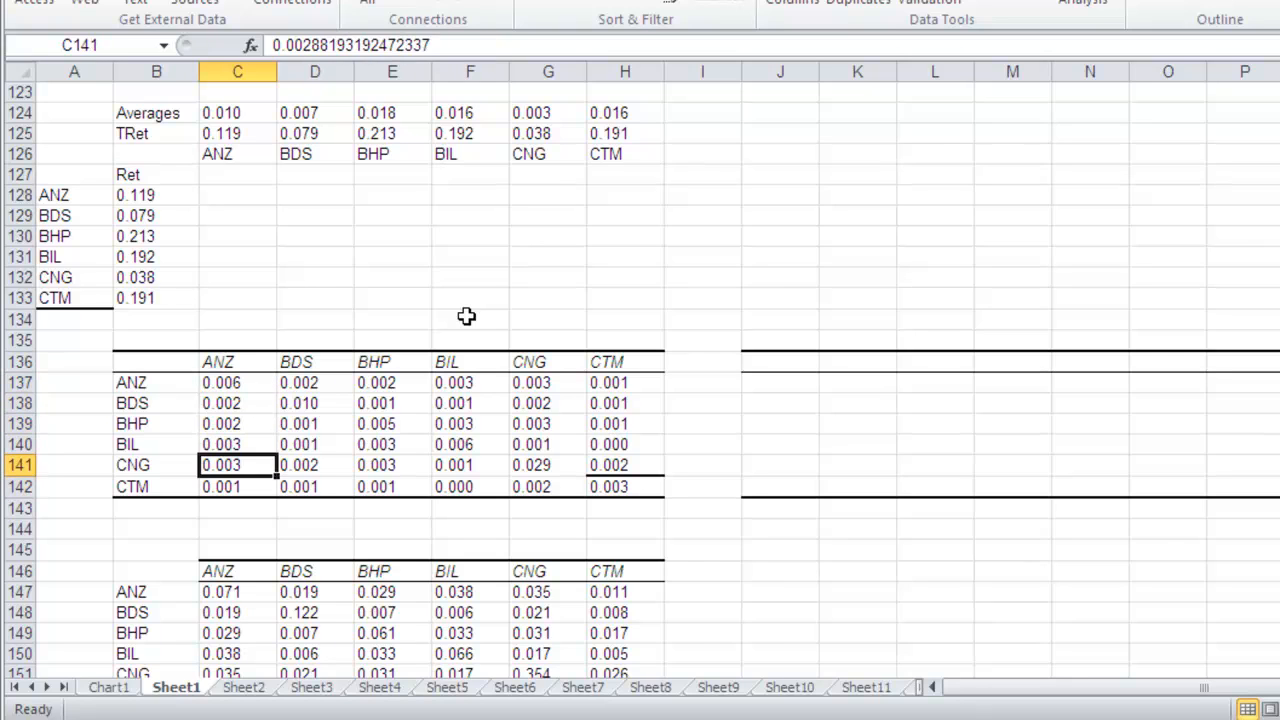
key("Up")
key("Up")
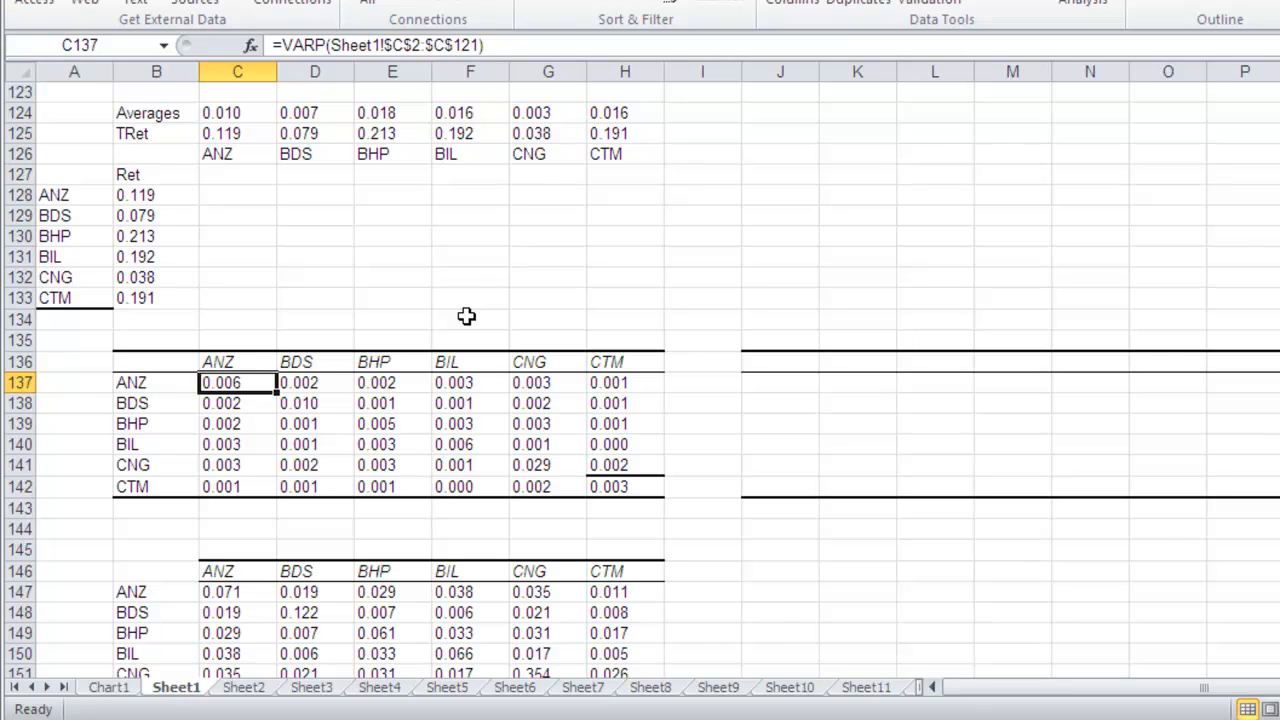
Inspect the variance entries along the diagonal of the monthly matrix, from D138 down to H142.
key("Right")
key("Down")
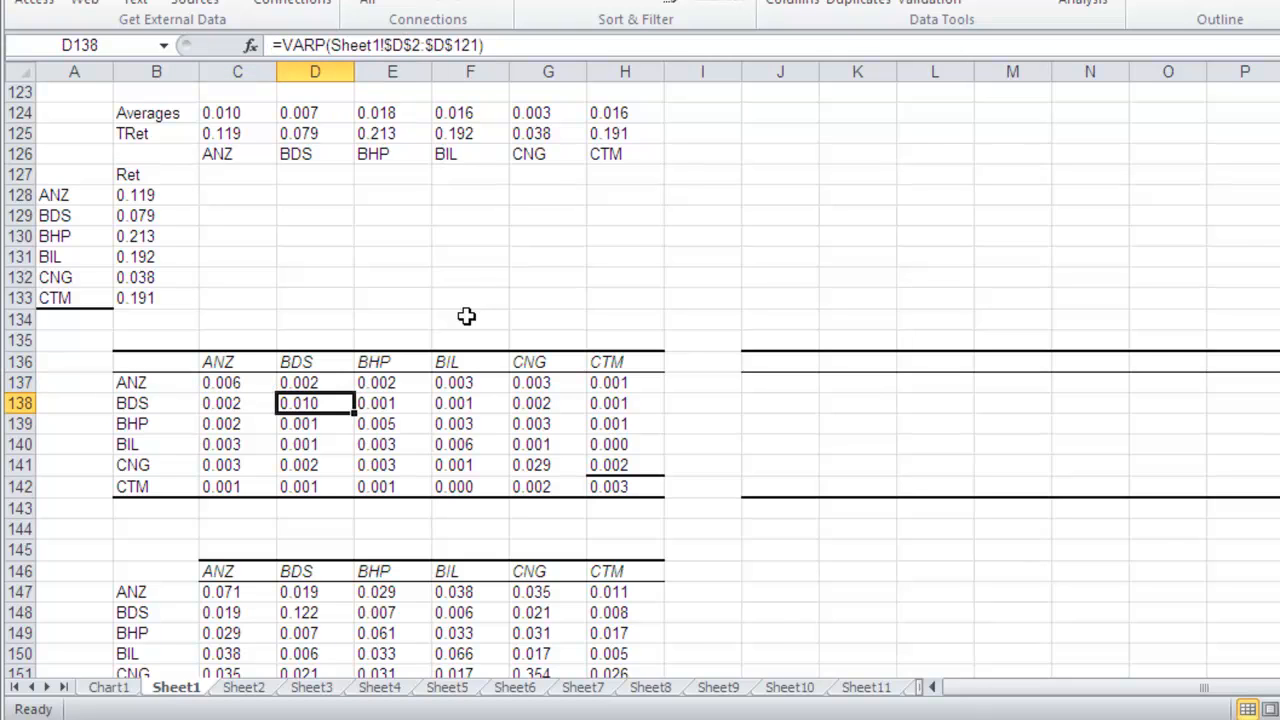
key("Right")
key("Down")
key("Right")
key("Down")
key("Right")
key("Down")
key("Right")
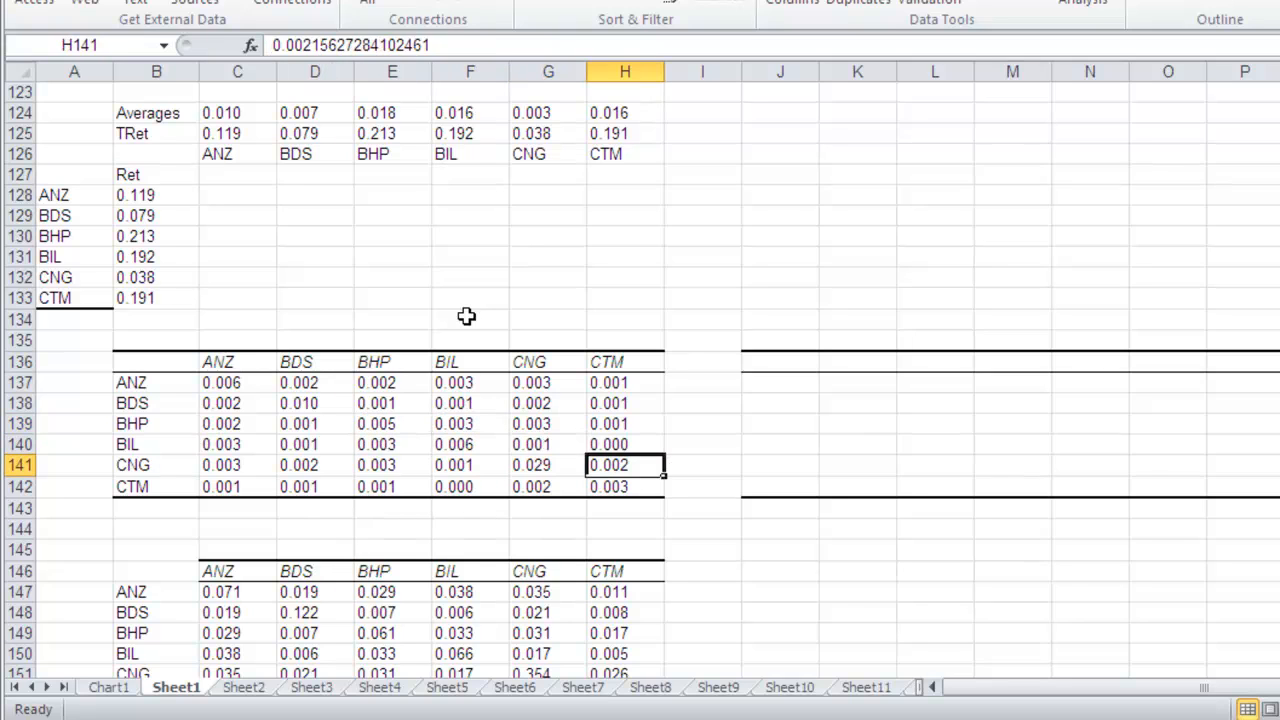
key("Down")
Check the transposed covariances in the CTM column and return along the matrix's first row to C137.
key("Up")
key("Up")
key("Up")
key("Up")
key("Up")
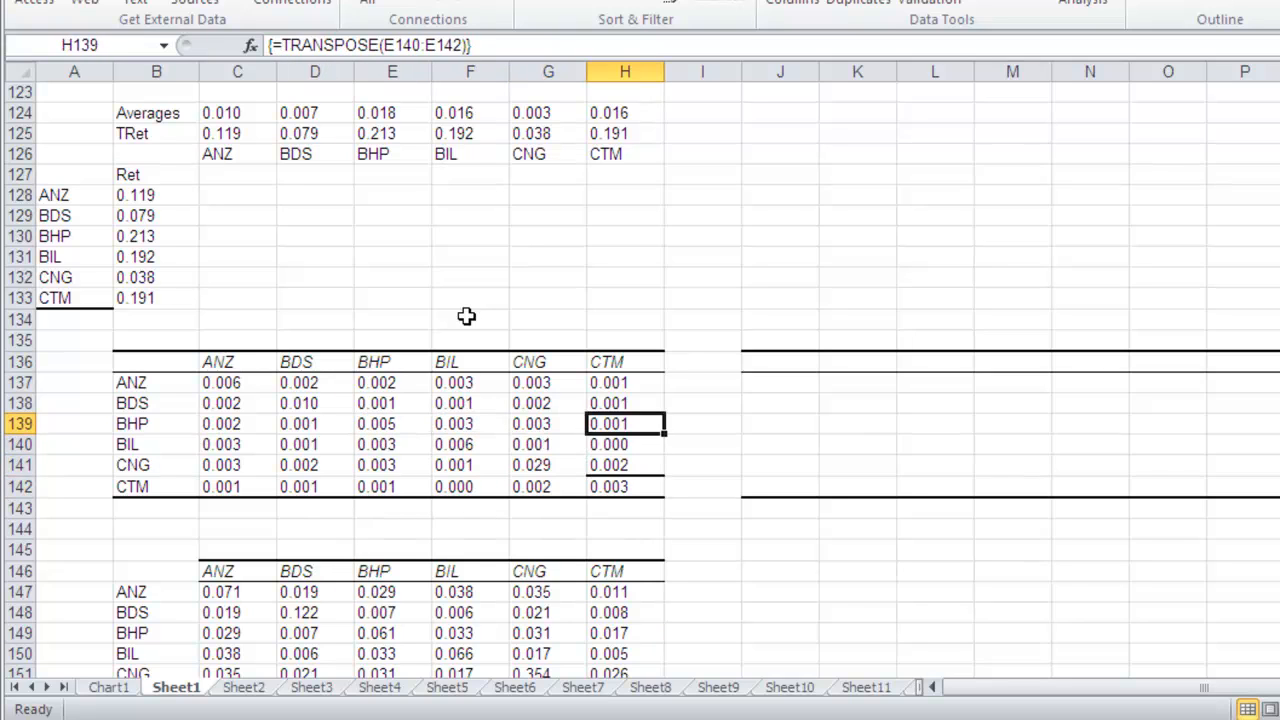
key("Left")
key("Left")
key("Left")
key("Left")
key("Left")
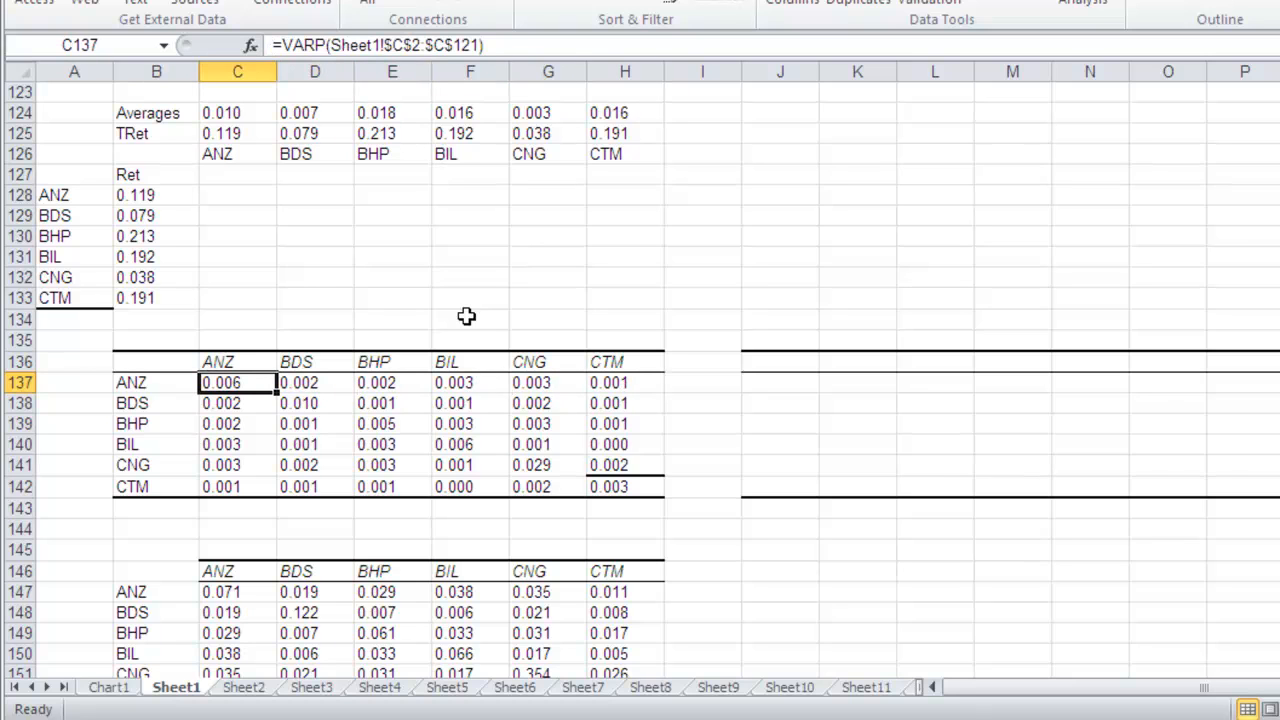
Examine the annualised variance-covariance matrix in C147:H152 and the array formula behind its cells.
key("Down")
key("Down")
key("Down")
key("Down")
key("Down")
key("Down")
key("Down")
key("Down")
key("Down")
key("Down")
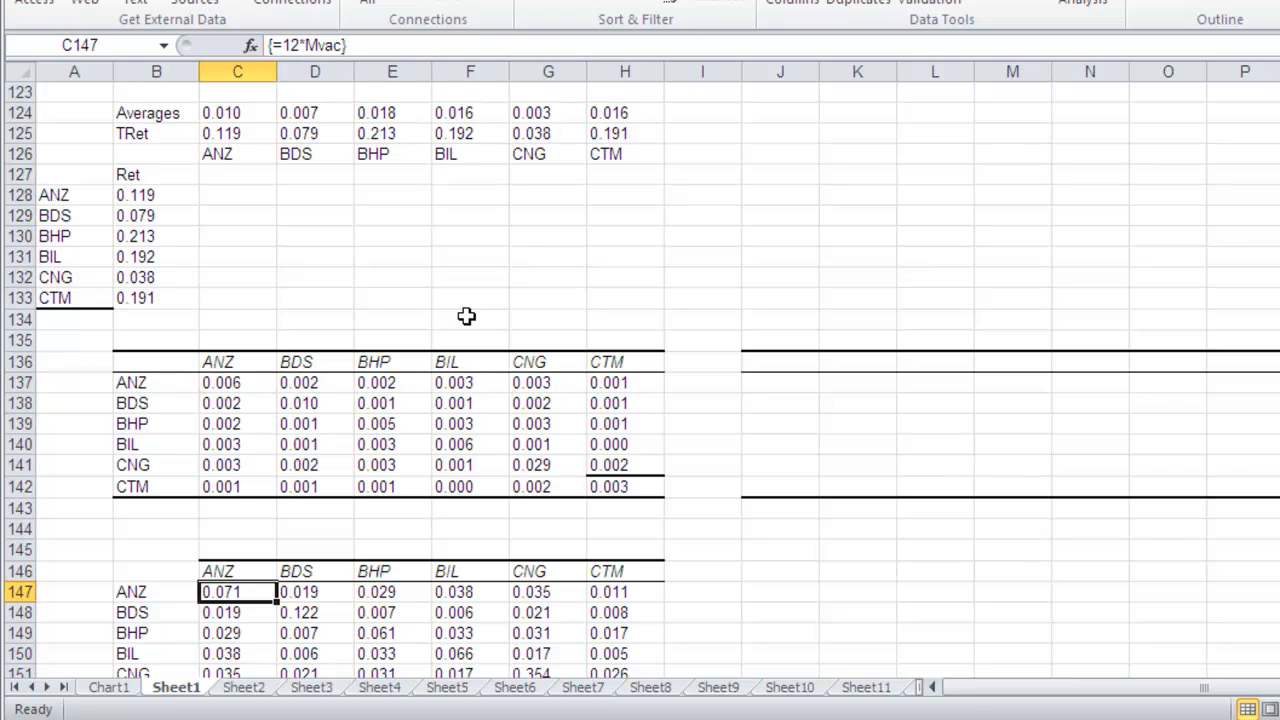
key("Down")
key("Down")
key("Down")
key("Down")
key("Down")
key("Down")
key("Up")
key("Up")
key("Up")
key("Up")
key("Up")
key("Up")
key("Right")
key("Right")
key("Right")
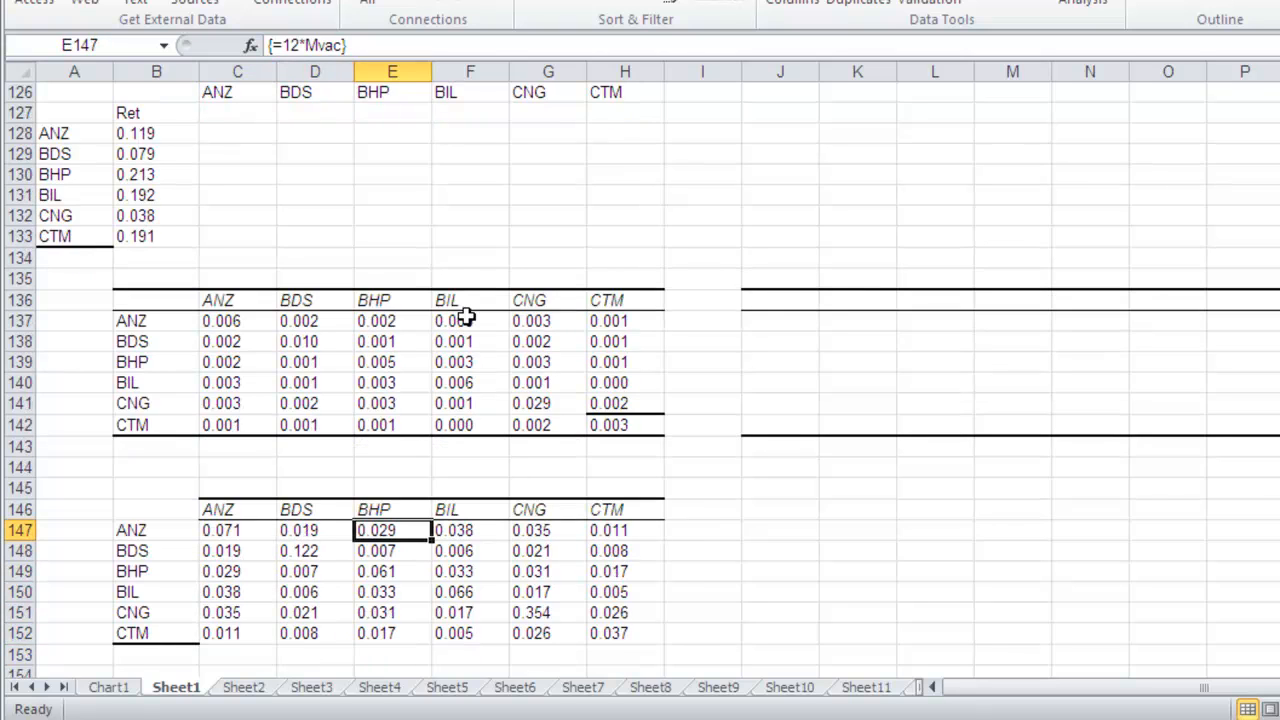
key("Down")
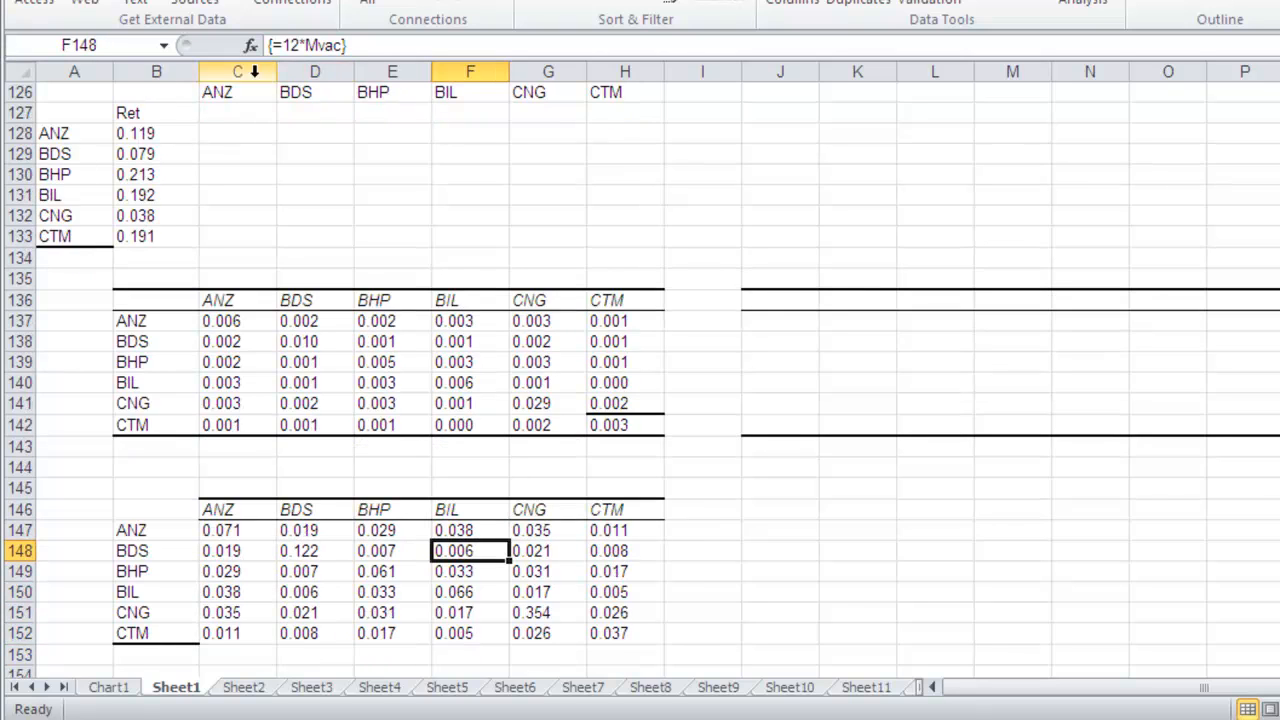
key("Down")
key("Down")
key("Down")
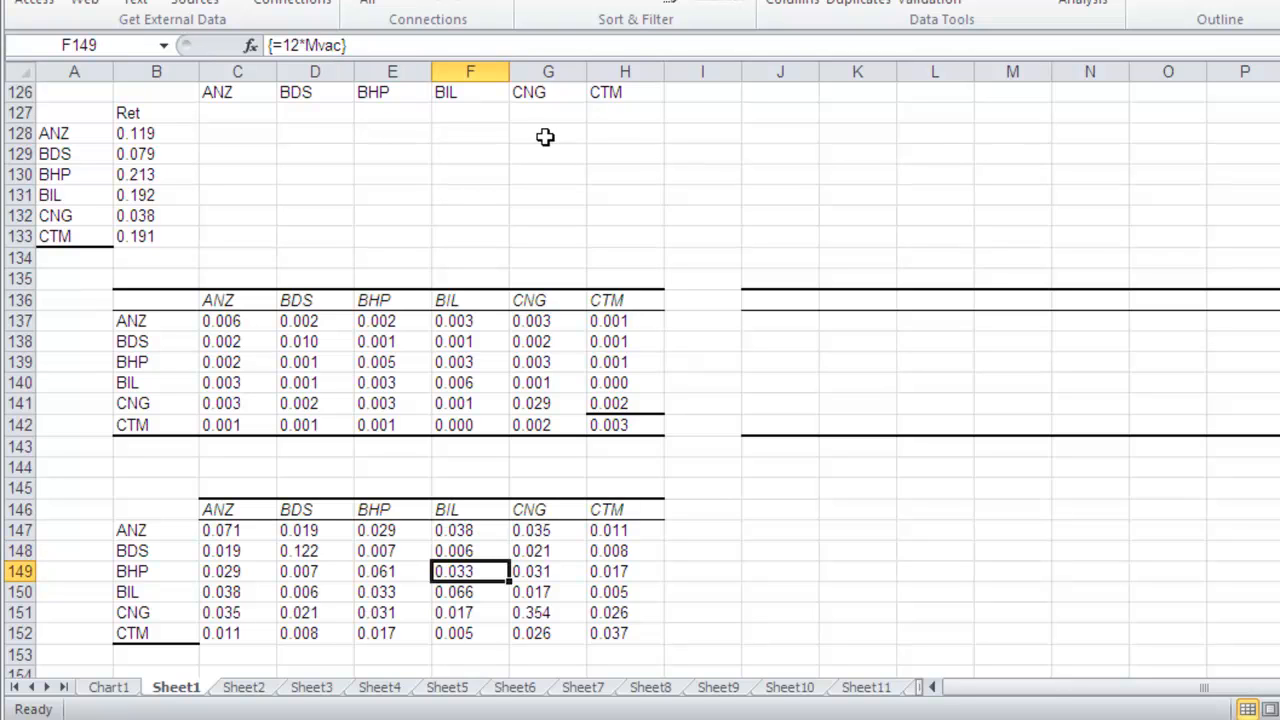
In the Wts column, set the ANZ weight in B156 to 1 and the BDS weight in B157 to 0.
key("Down")
key("Down")
key("Down")
key("Down")
key("Down")
key("Down")
key("Down")
key("Down")
key("Down")
key("Down")
key("Down")
key("Down")
key("Down")
key("Up")
key("Up")
key("Up")
key("Up")
key("Up")
key("Up")
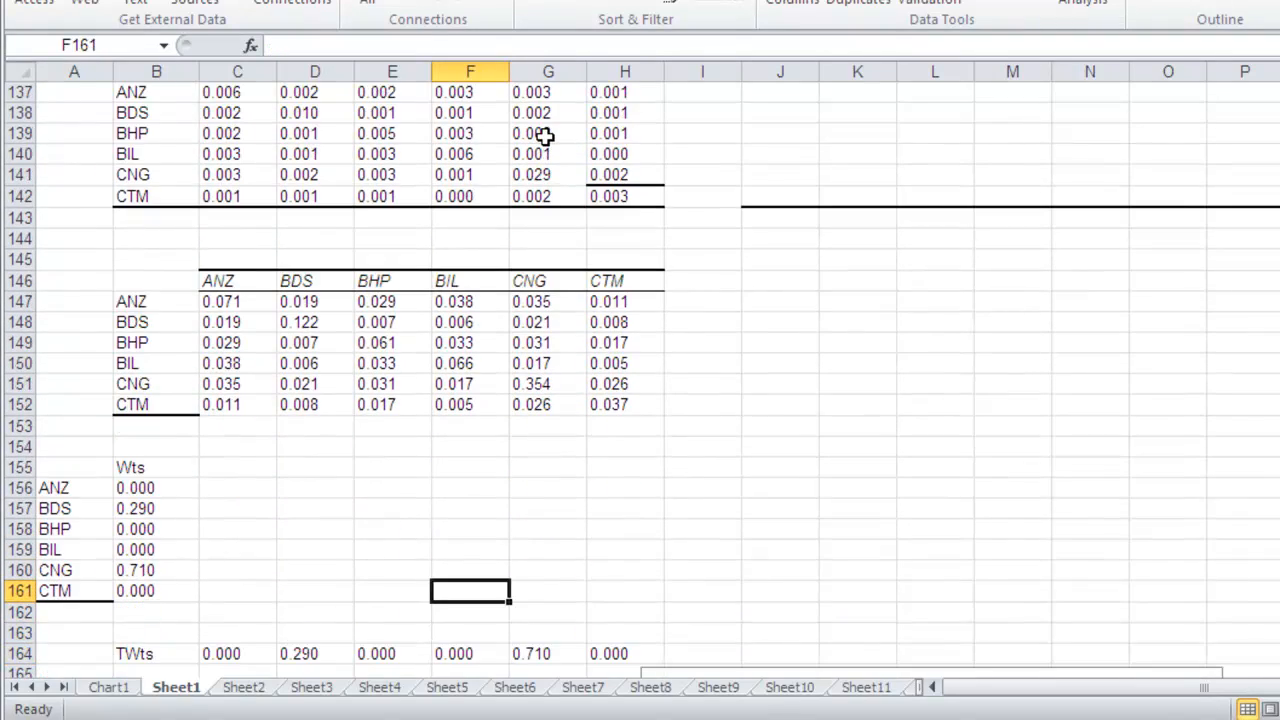
key("Up")
key("Left")
key("Left")
key("Left")
key("Left")
key("Up")
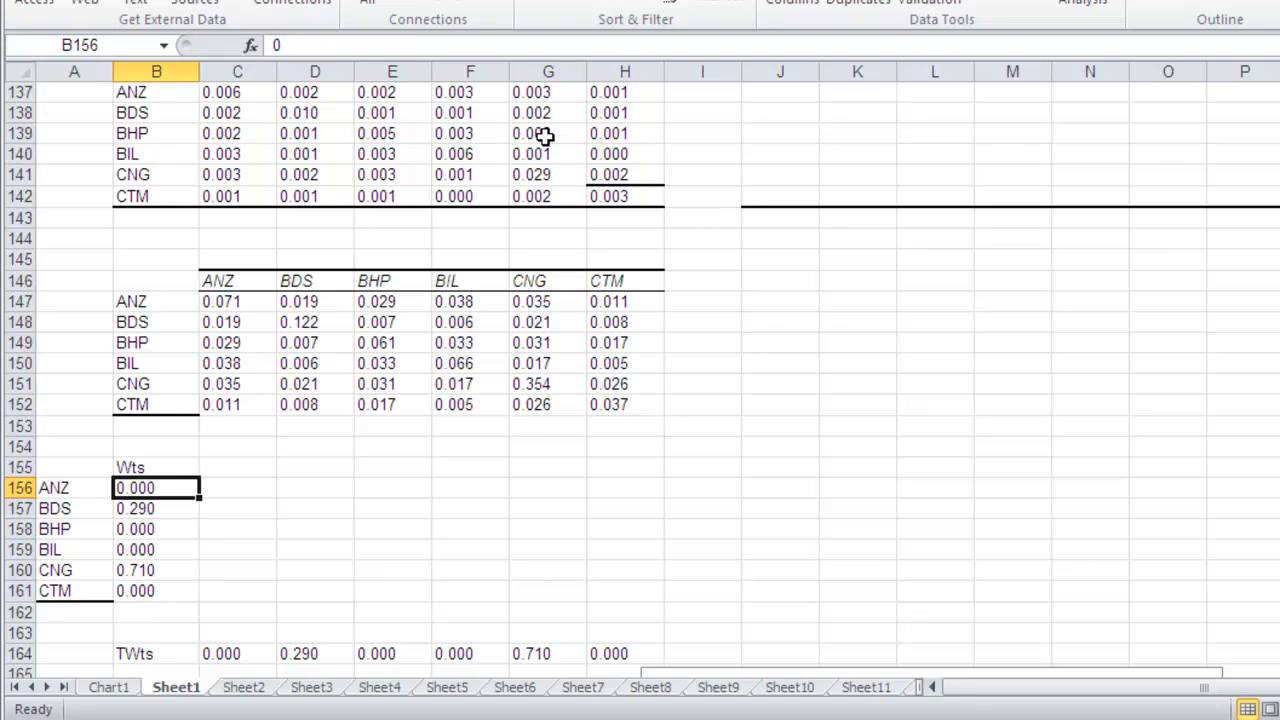
type("1")
key("Return")
type("0")
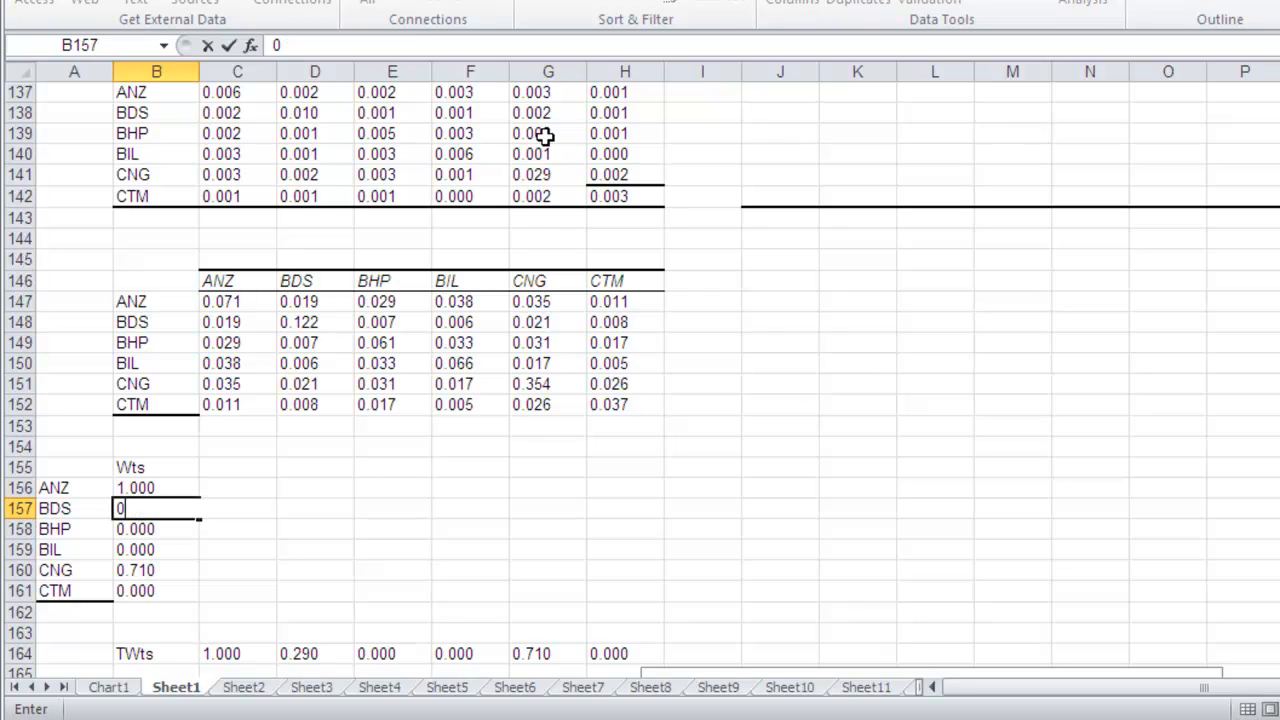
key("ctrl+Return")
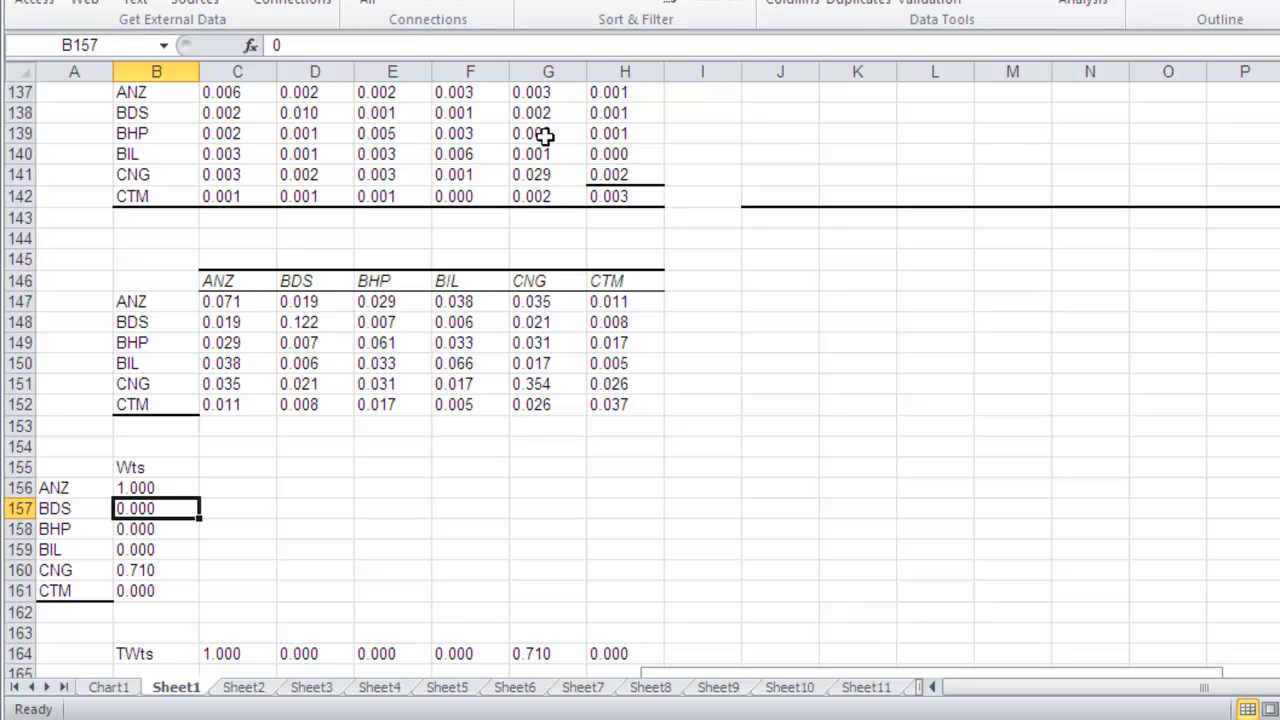
Copy the BDS weight of 0 down to the BHP, BIL, CNG and CTM weights through B161.
key("ctrl+c")
key("shift+Down")
key("shift+Down")
key("shift+Down")
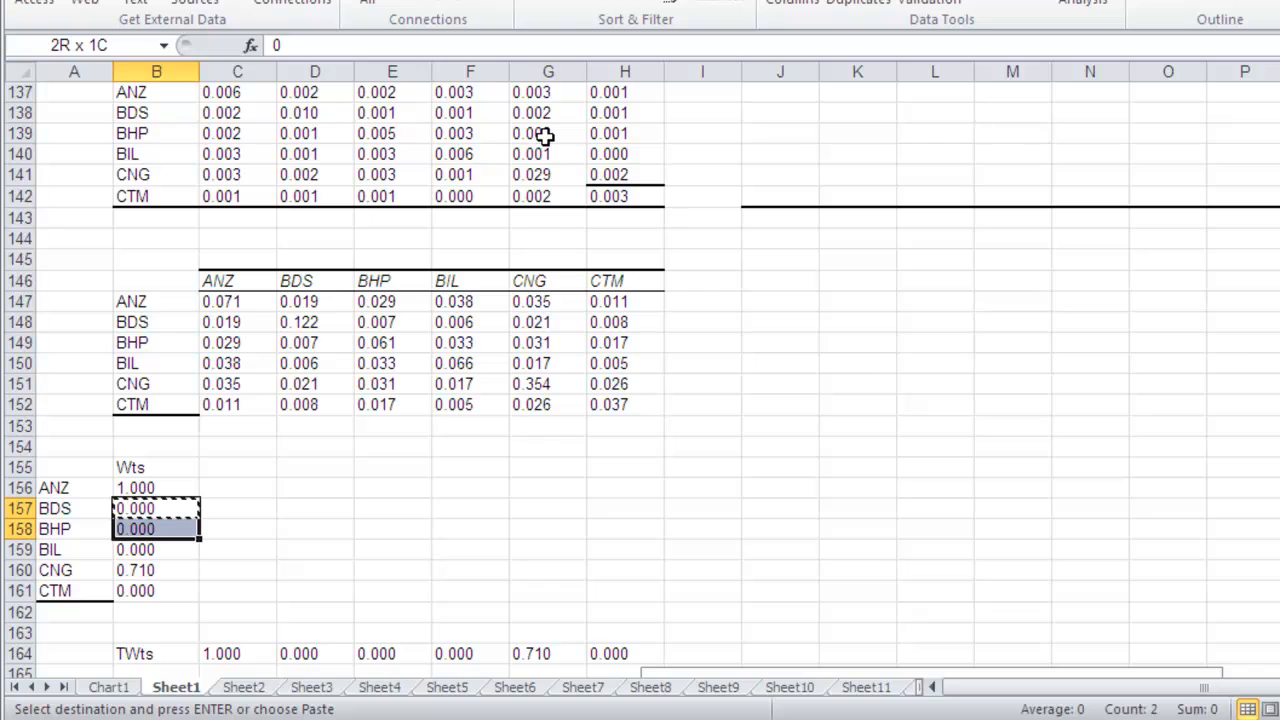
key("shift+Down")
key("Return")
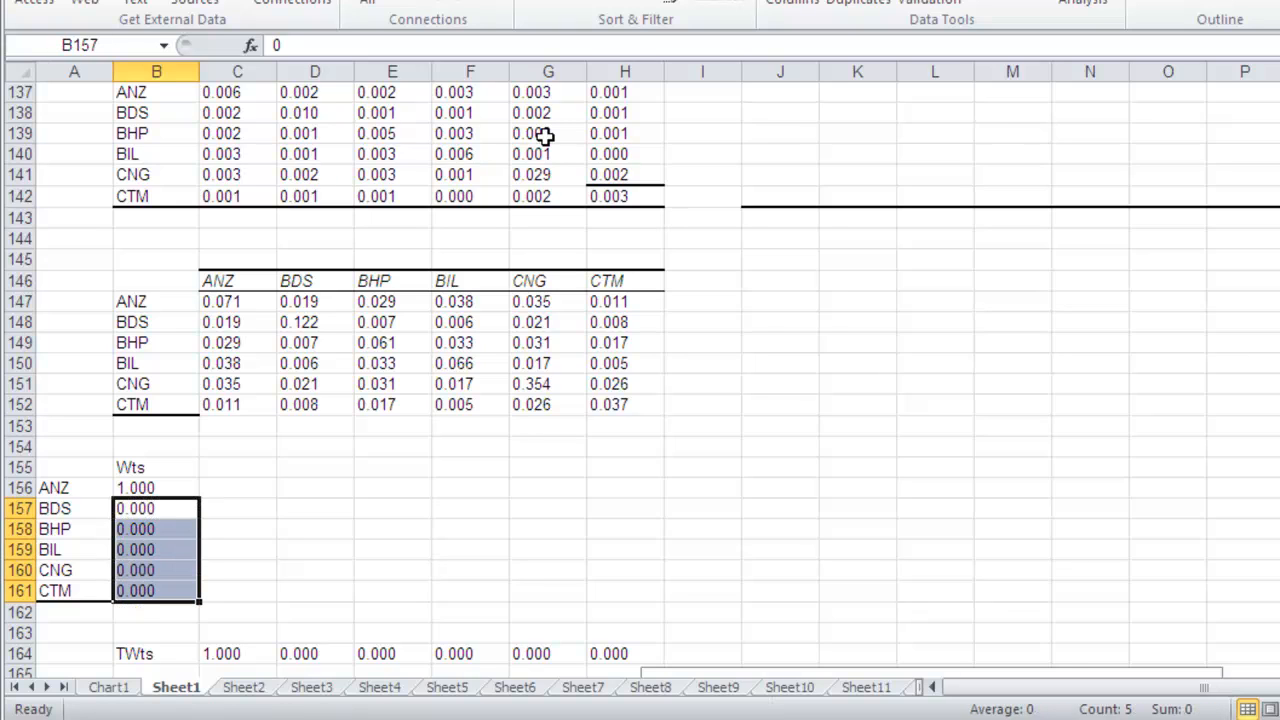
Go from the ANZ weight down to the portfolio return in C168 (Pret) and examine its array formula.
key("Up")
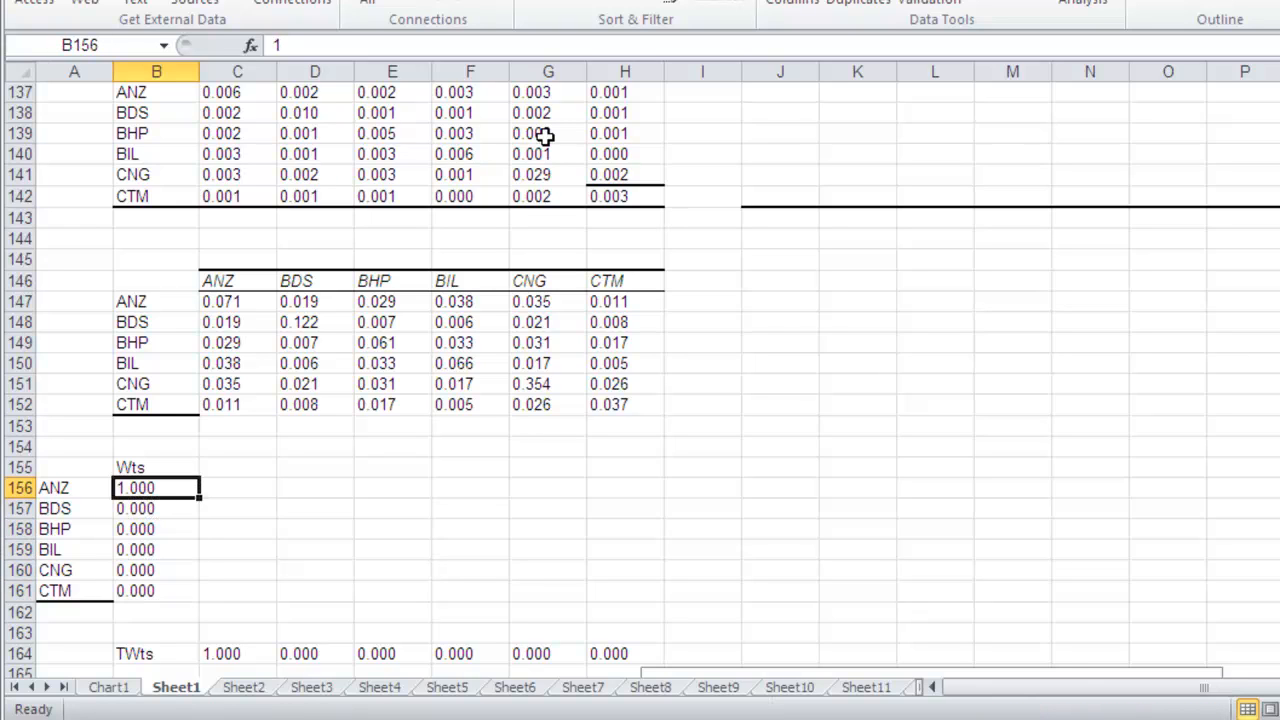
key("Left")
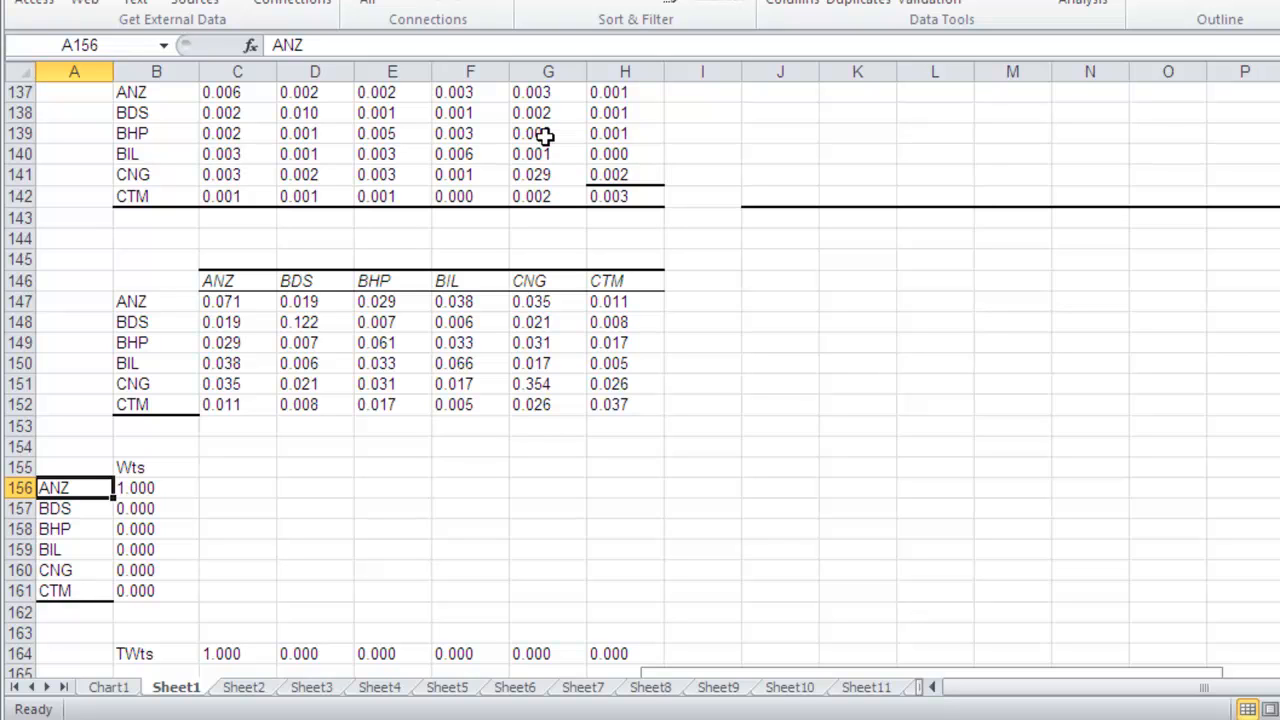
key("Down")
key("Down")
key("Down")
key("Down")
key("Down")
key("Down")
key("Down")
key("Down")
key("Down")
key("Down")
key("Down")
key("Down")
key("Down")
key("Down")
key("Down")
key("Down")
key("Down")
key("Down")
key("Down")
key("Down")
key("Up")
key("Up")
key("Up")
key("Up")
key("Up")
key("Up")
key("Up")
key("Up")
key("Right")
key("Right")
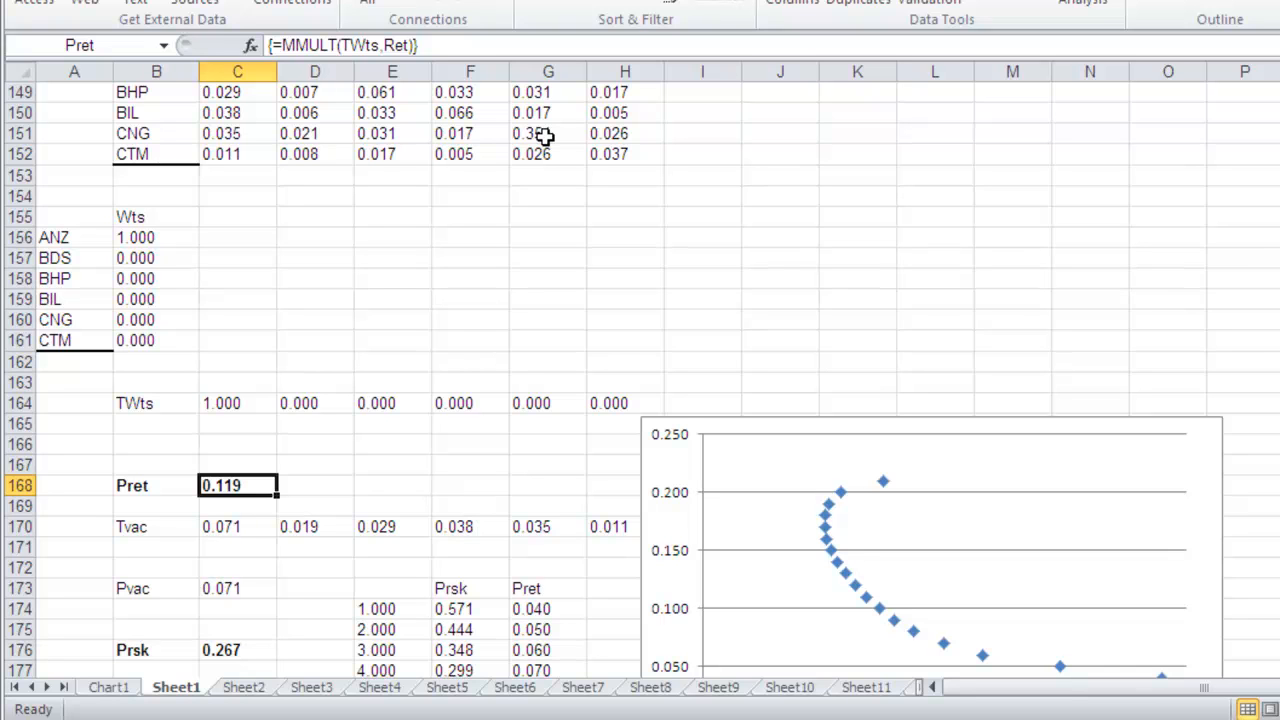
Go back up column C to ANZ's annualised return in C125 of the TRet row to compare it with the portfolio return.
key("Up")
key("Up")
key("Up")
key("Up")
key("Up")
key("Up")
key("Up")
key("Up")
key("Up")
key("Up")
key("Up")
key("Up")
key("Up")
key("Up")
key("Up")
key("Up")
key("Up")
key("Up")
key("Up")
key("Up")
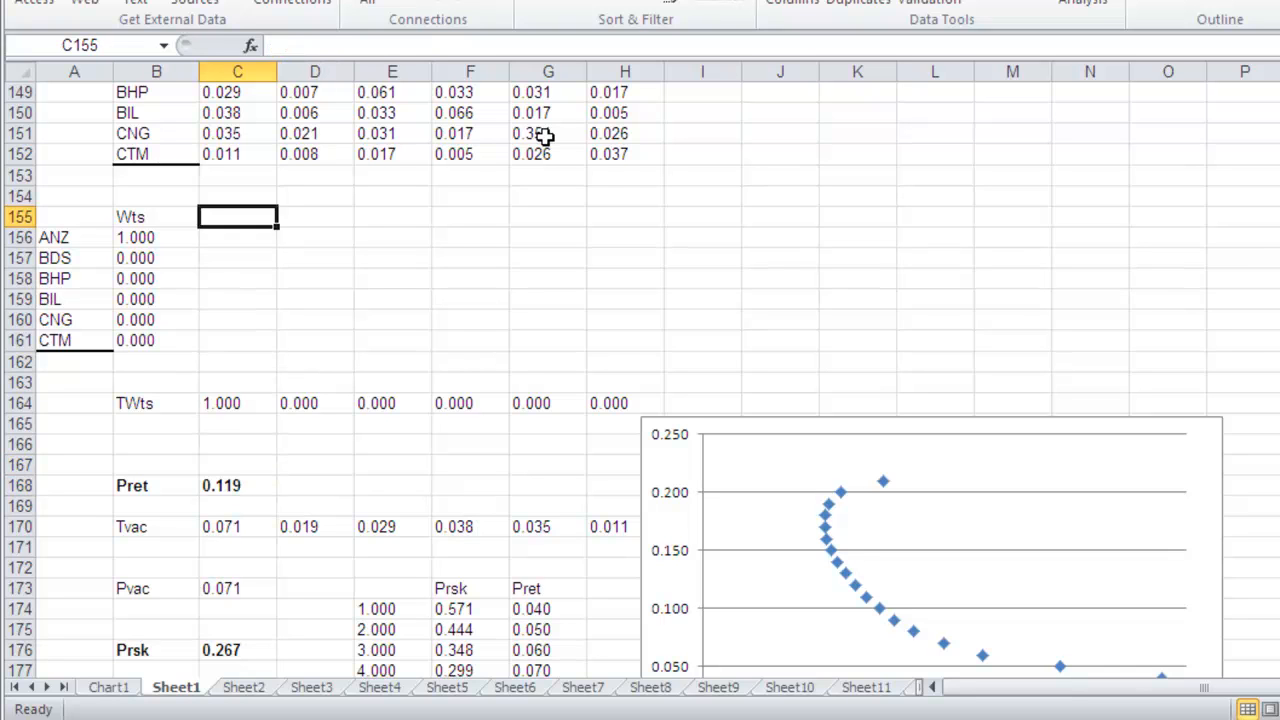
key("Up")
key("Up")
key("Up")
key("Up")
key("Up")
key("Up")
key("Up")
key("Up")
key("Up")
key("Up")
key("Up")
key("Up")
key("Up")
key("Down")
key("Down")
key("Down")
key("Down")
key("Down")
key("Down")
key("Down")
key("Down")
key("Down")
key("Down")
key("Down")
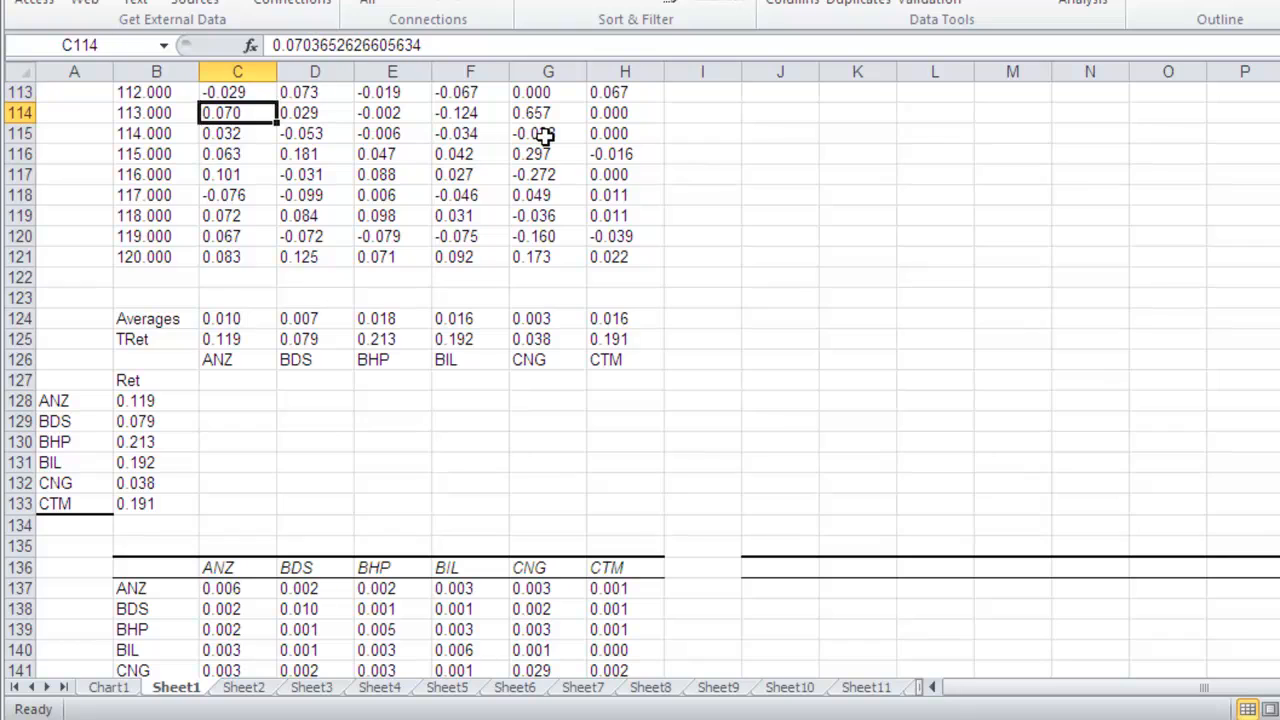
key("Down")
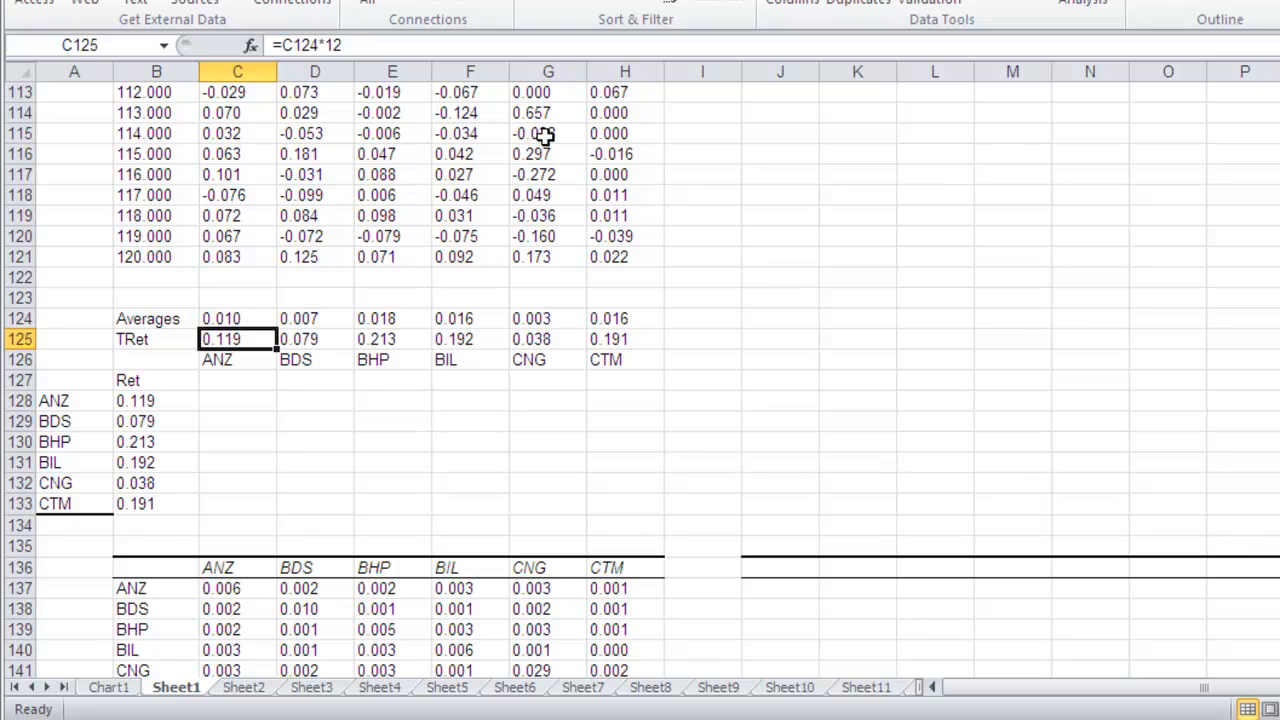
Examine the portfolio risk formula in C176 (Prsk) and the portfolio variance array formula in C173 (Pvac).
key("Down")
key("Down")
key("Down")
key("Down")
key("Down")
key("Down")
key("Down")
key("Down")
key("Down")
key("Down")
key("Down")
key("Down")
key("Down")
key("Down")
key("Down")
key("Down")
key("Down")
key("Down")
key("Down")
key("Down")
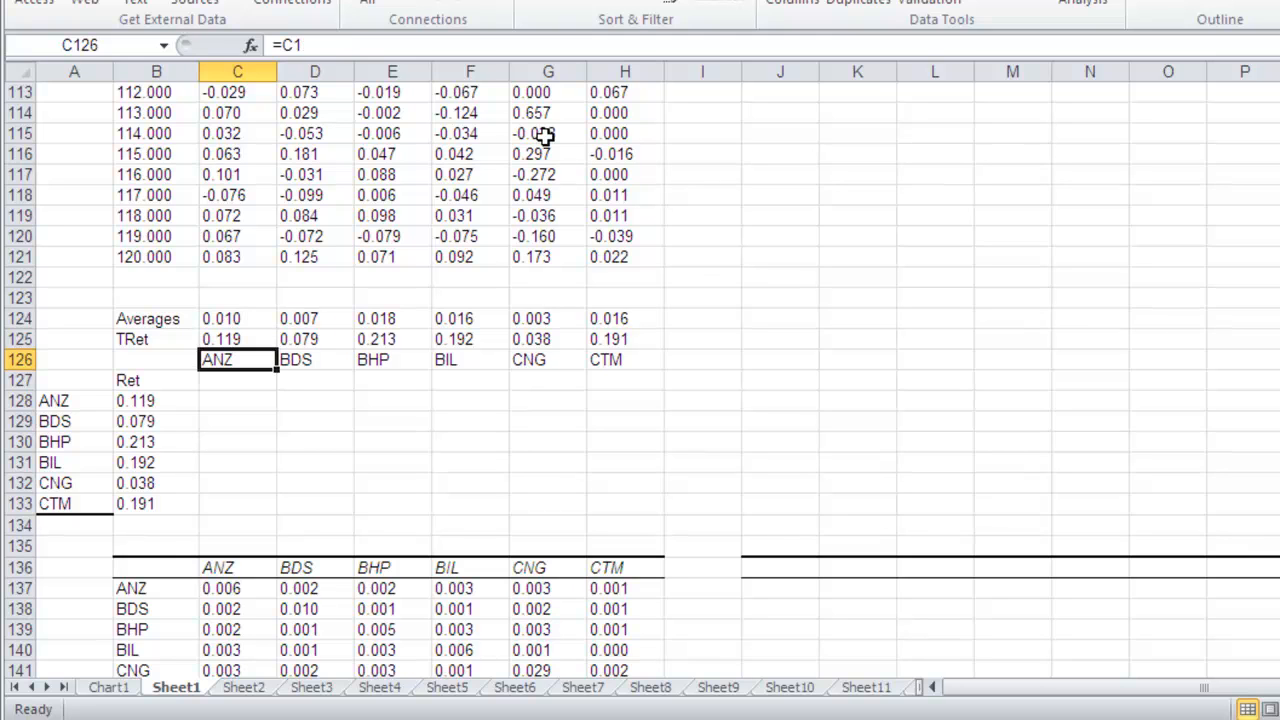
key("Down")
key("Down")
key("Down")
key("Down")
key("Down")
key("Down")
key("Down")
key("Down")
key("Down")
key("Down")
key("Down")
key("Down")
key("Down")
key("Down")
key("Down")
key("Down")
key("Down")
key("Down")
key("Down")
key("Down")
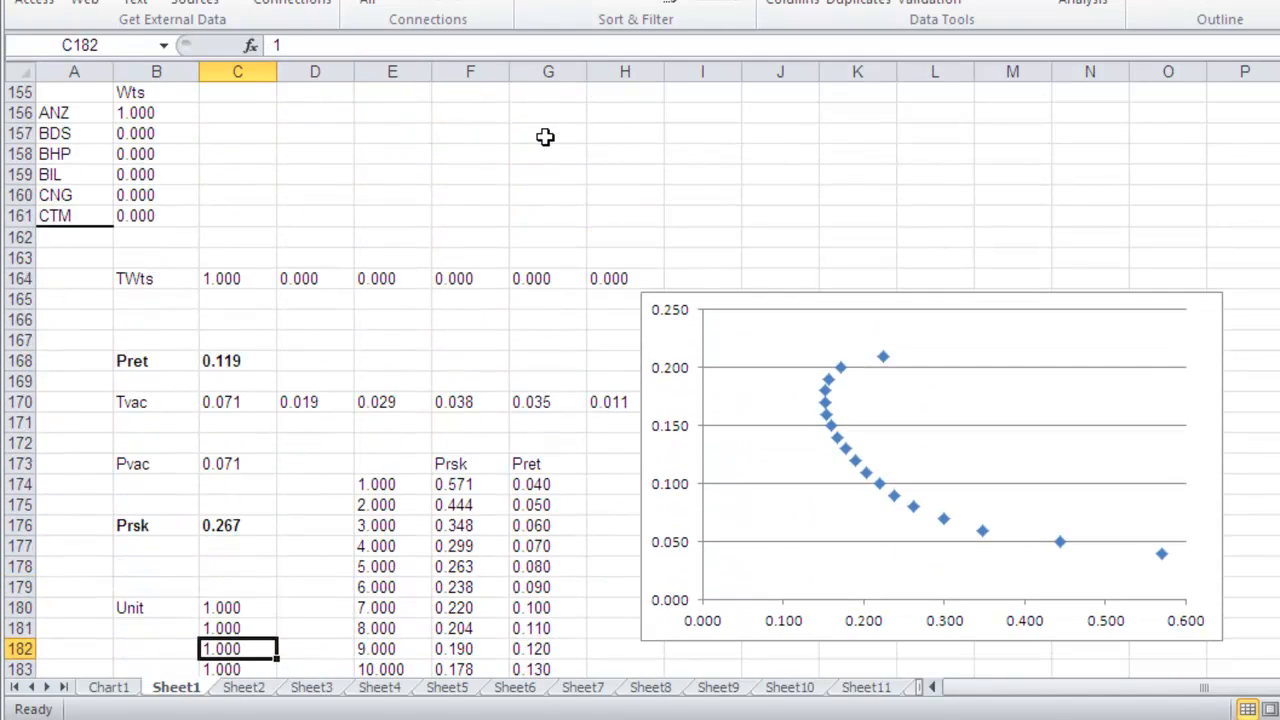
key("Up")
key("Up")
key("Up")
key("Up")
key("Up")
key("Up")
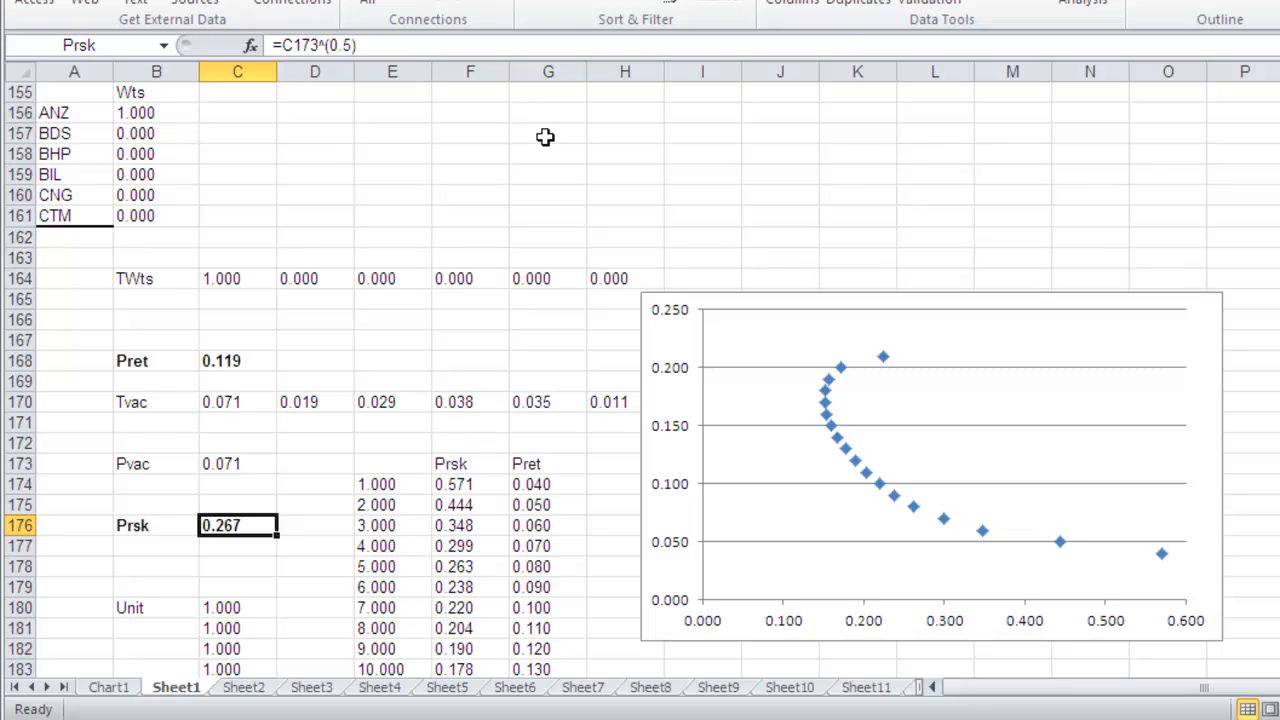
key("Up")
key("Up")
key("Up")
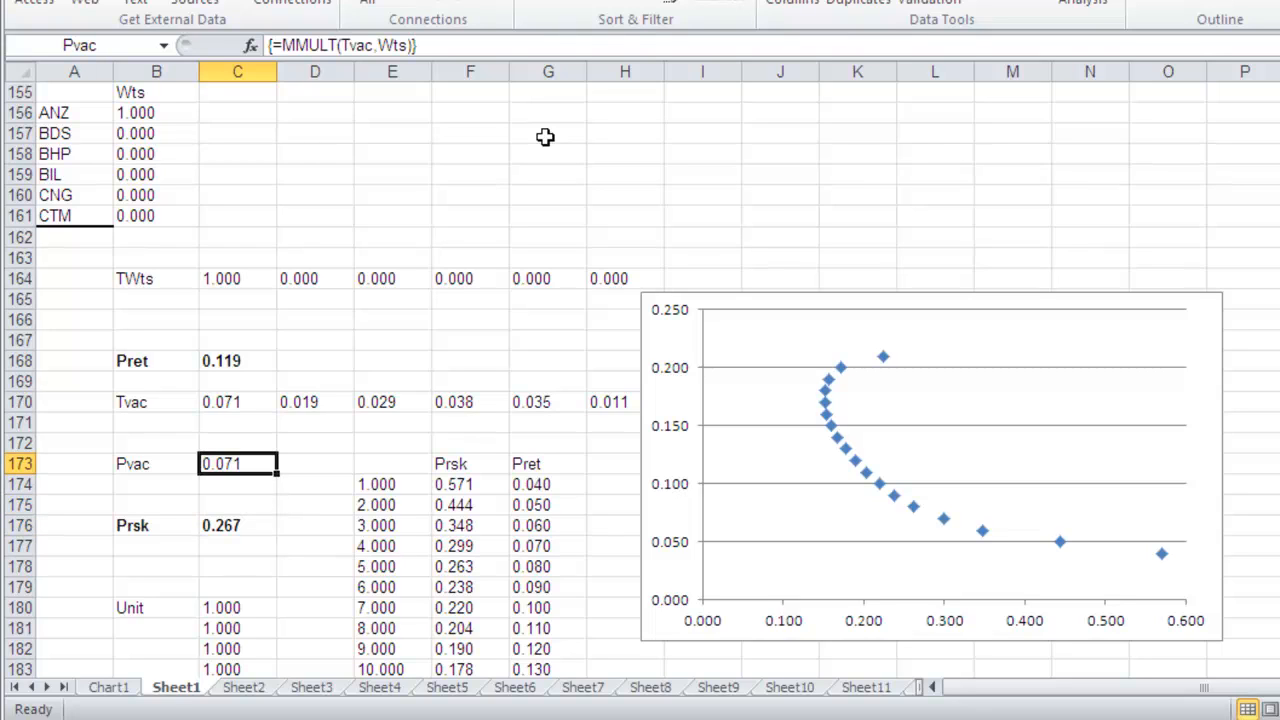
Go up column C to ANZ's annualised variance in C147 and examine its array formula against the portfolio variance.
key("Up")
key("Up")
key("Up")
key("Up")
key("Up")
key("Up")
key("Up")
key("Up")
key("Up")
key("Up")
key("Up")
key("Up")
key("Up")
key("Up")
key("Up")
key("Up")
key("Up")
key("Up")
key("Up")
key("Up")
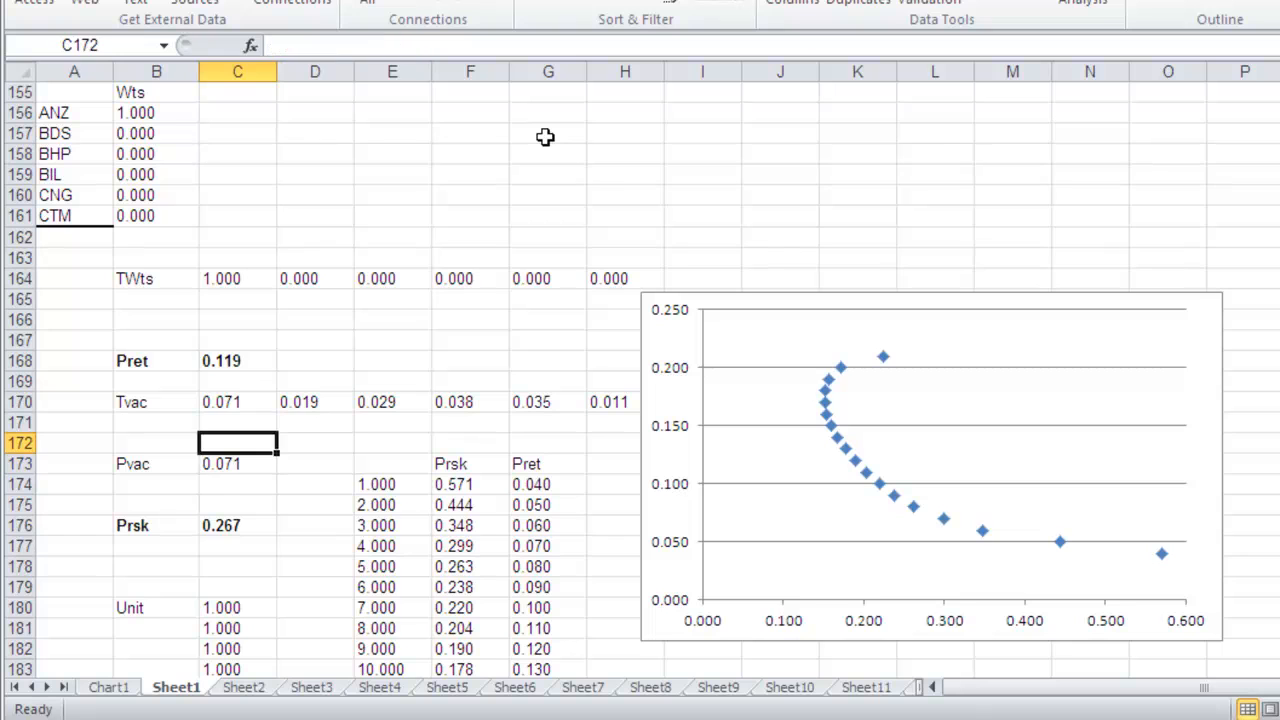
key("Up")
key("Up")
key("Up")
key("Up")
key("Up")
key("Up")
key("Up")
key("Up")
key("Up")
key("Up")
key("Up")
key("Up")
key("Up")
key("Up")
key("Up")
key("Up")
key("Up")
key("Up")
key("Up")
key("Up")
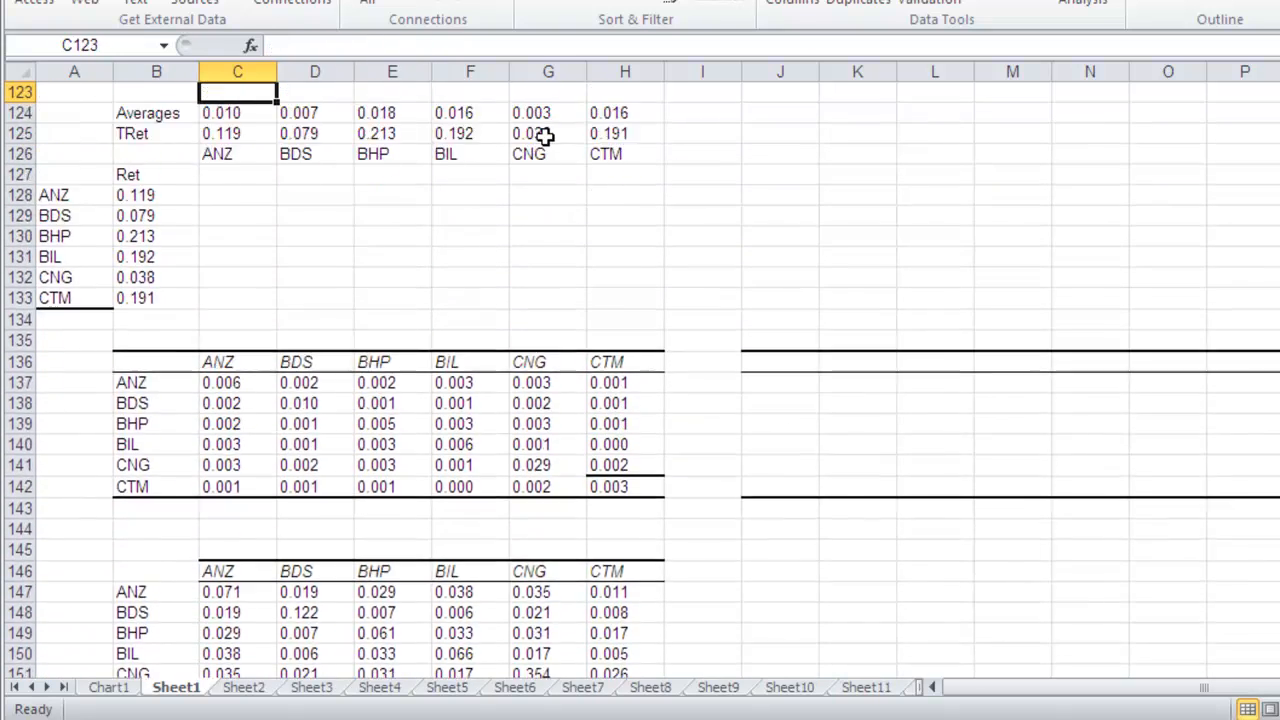
key("Down")
key("Down")
key("Down")
key("Down")
key("Down")
key("Down")
key("Down")
key("Down")
key("Down")
key("Down")
key("Down")
key("Down")
key("Down")
key("Down")
key("Down")
key("Down")
key("Down")
key("Down")
key("Down")
key("Down")
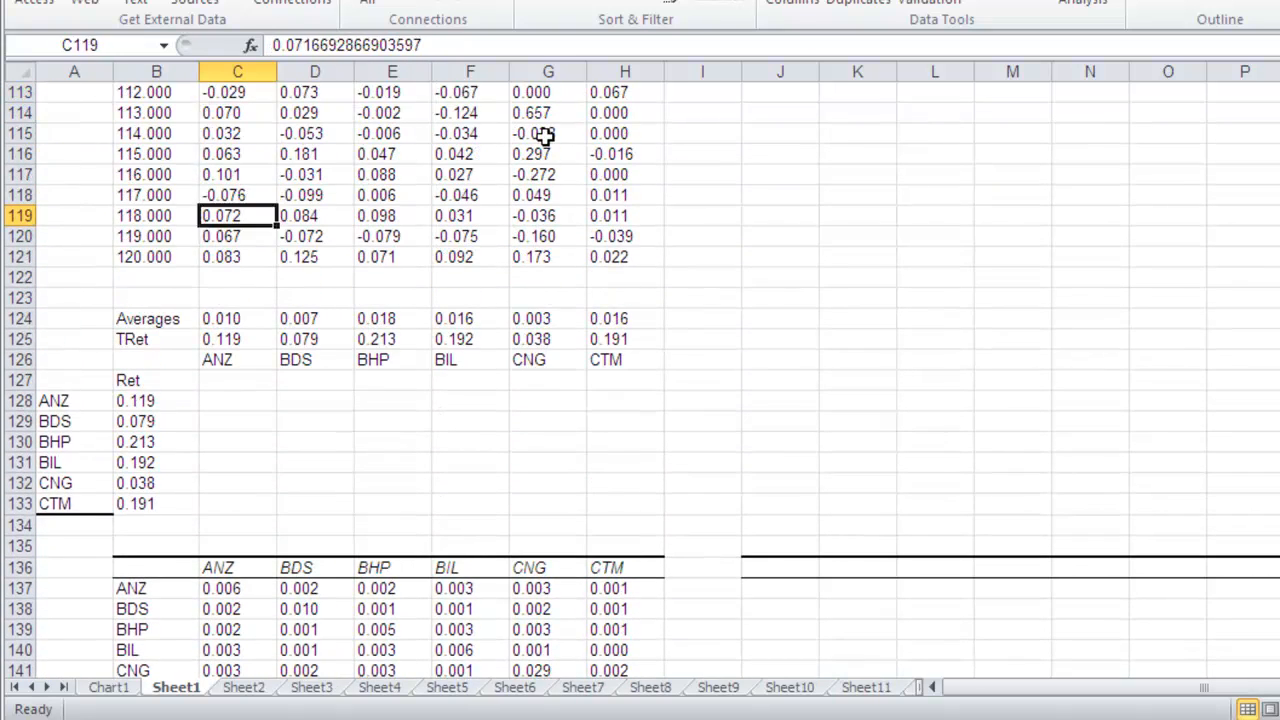
key("Down")
key("Down")
key("Down")
key("Down")
key("Down")
key("Down")
key("Down")
key("Down")
key("Down")
key("Down")
key("Down")
key("Down")
key("Down")
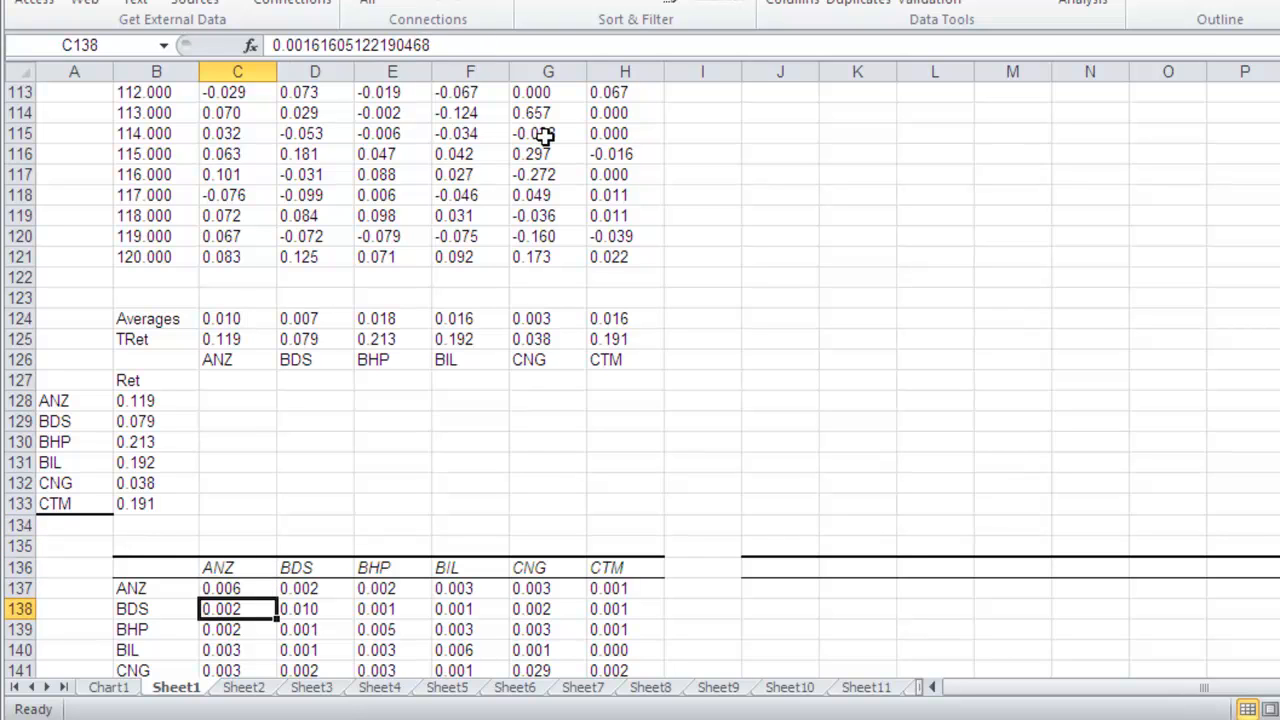
key("Down")
key("Down")
key("Down")
key("Down")
key("Down")
key("Up")
key("Up")
key("Up")
key("Up")
key("Up")
key("Up")
key("Up")
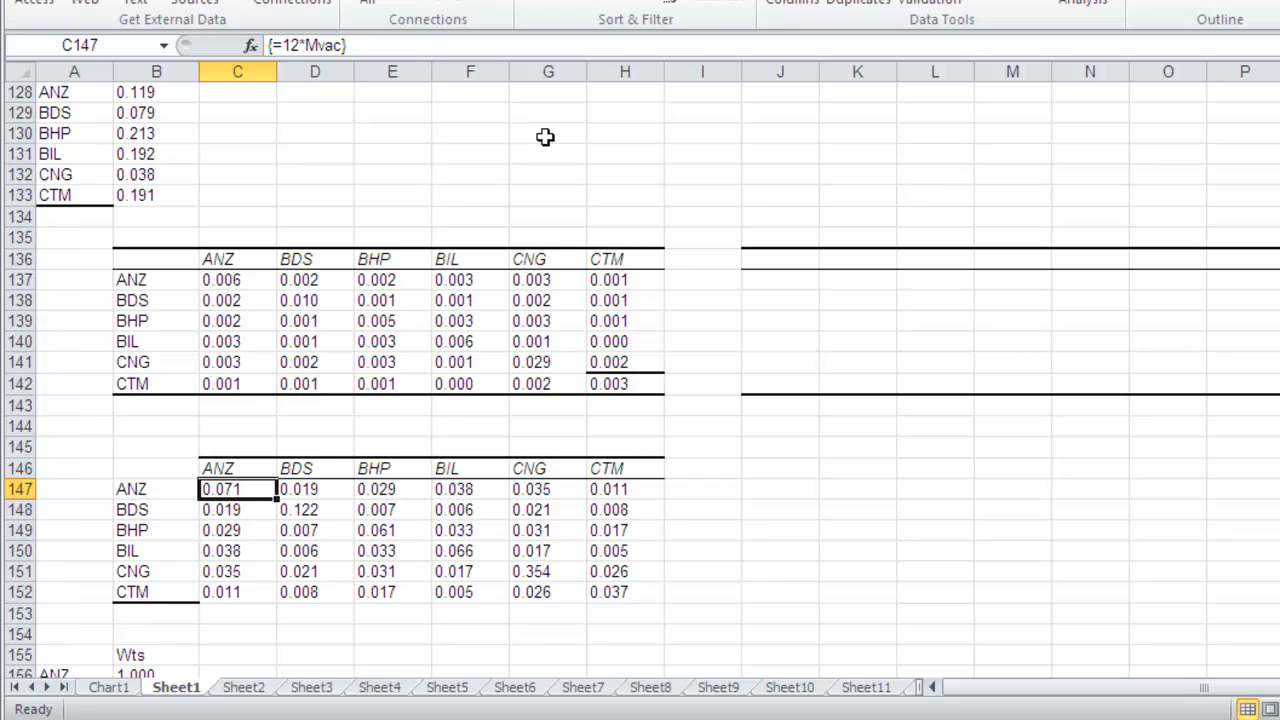
Go back down column C to the portfolio variance (Pvac) and portfolio risk (Prsk) rows to compare them with ANZ's variance.
key("Down")
key("Down")
key("Down")
key("Down")
key("Down")
key("Down")
key("Down")
key("Down")
key("Down")
key("Down")
key("Down")
key("Down")
key("Down")
key("Down")
key("Down")
key("Down")
key("Down")
key("Down")
key("Down")
key("Down")
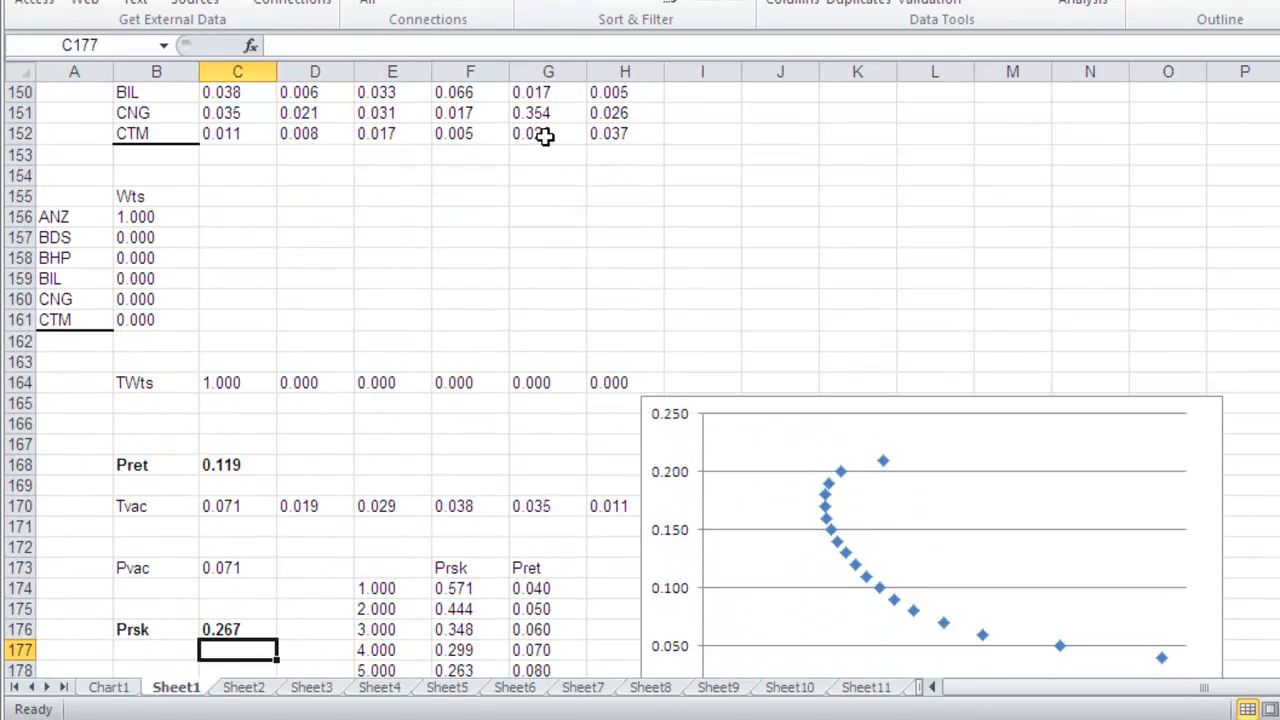
Return to the Wts column and set the ANZ weight in B156 to 0.
key("Up")
key("Up")
key("Up")
key("Up")
key("Up")
key("Up")
key("Up")
key("Up")
key("Up")
key("Up")
key("Up")
key("Up")
key("Up")
key("Up")
key("Up")
key("Up")
key("Up")
key("Up")
key("Up")
key("Up")
key("Left")
key("Down")
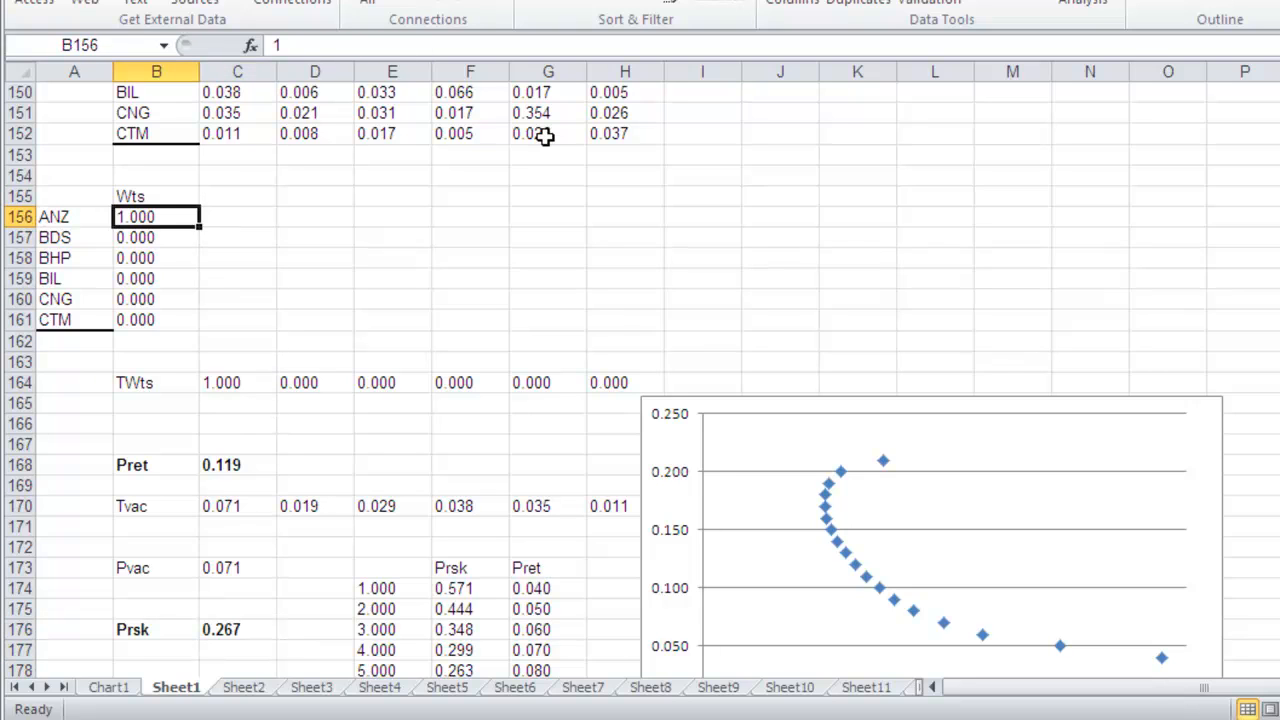
type("0")
key("Return")
Set the BHP weight in B158 to 1.
key("Down")
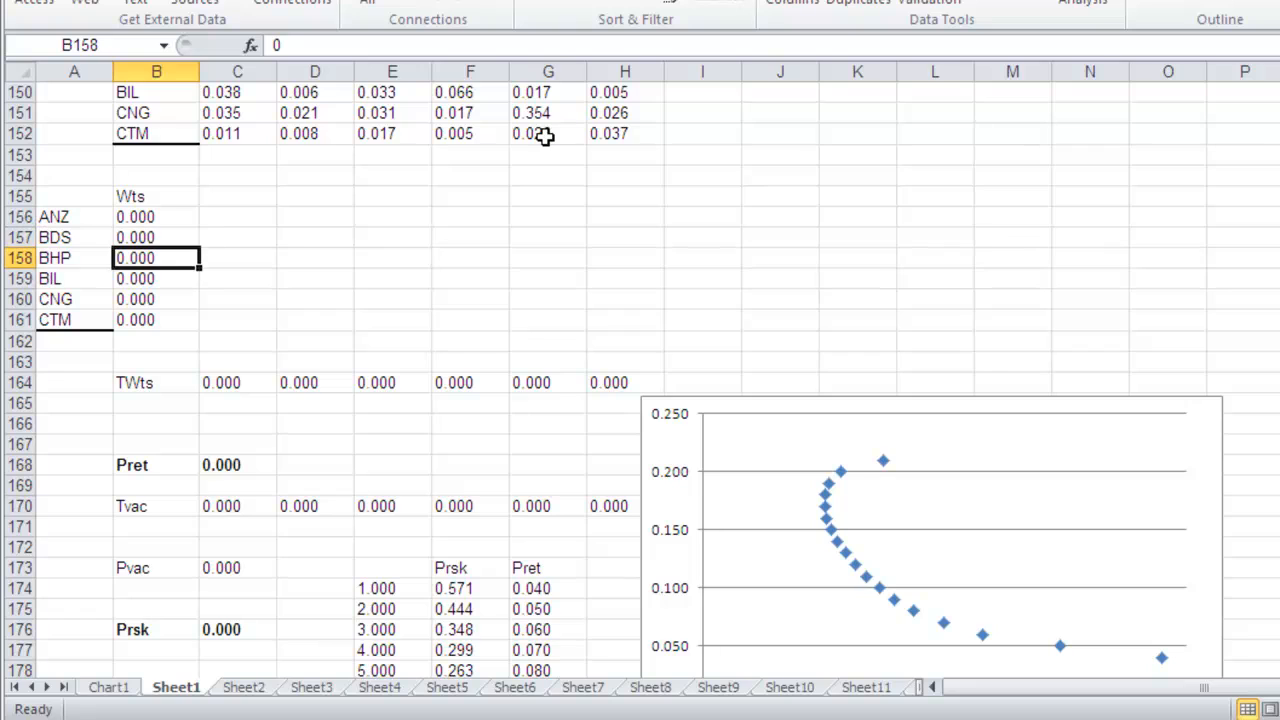
type("1")
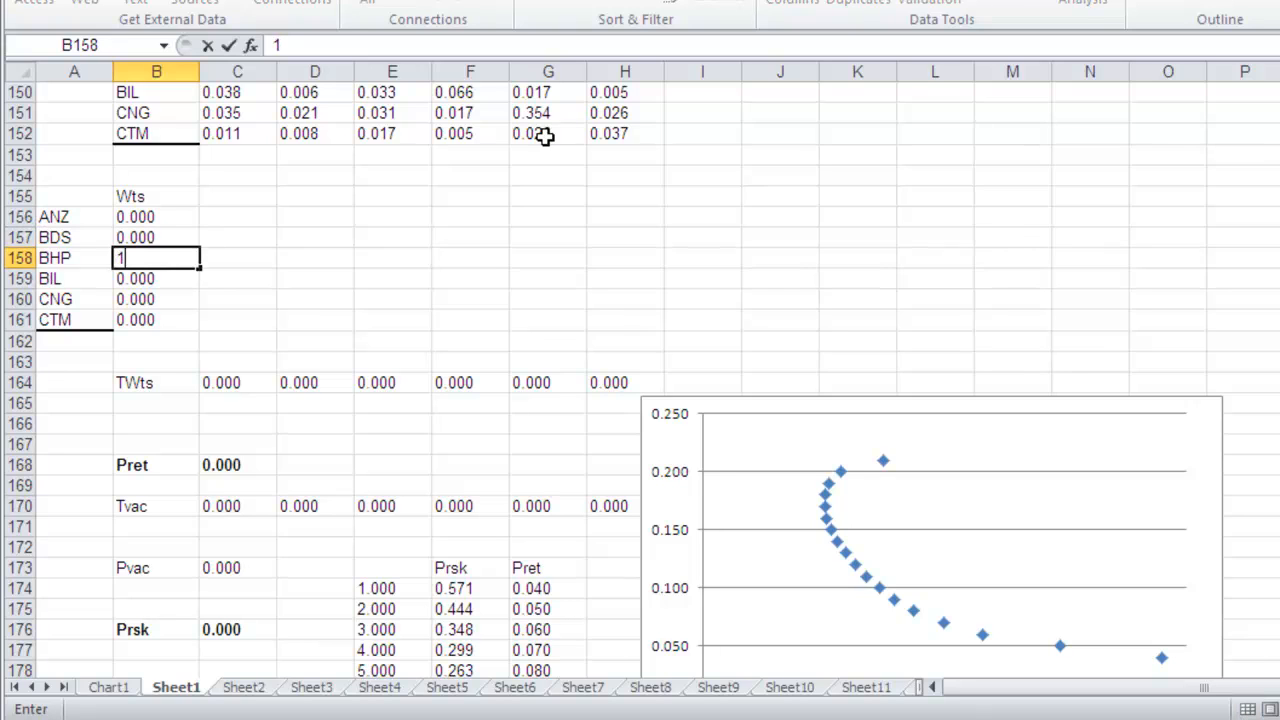
key("Up")
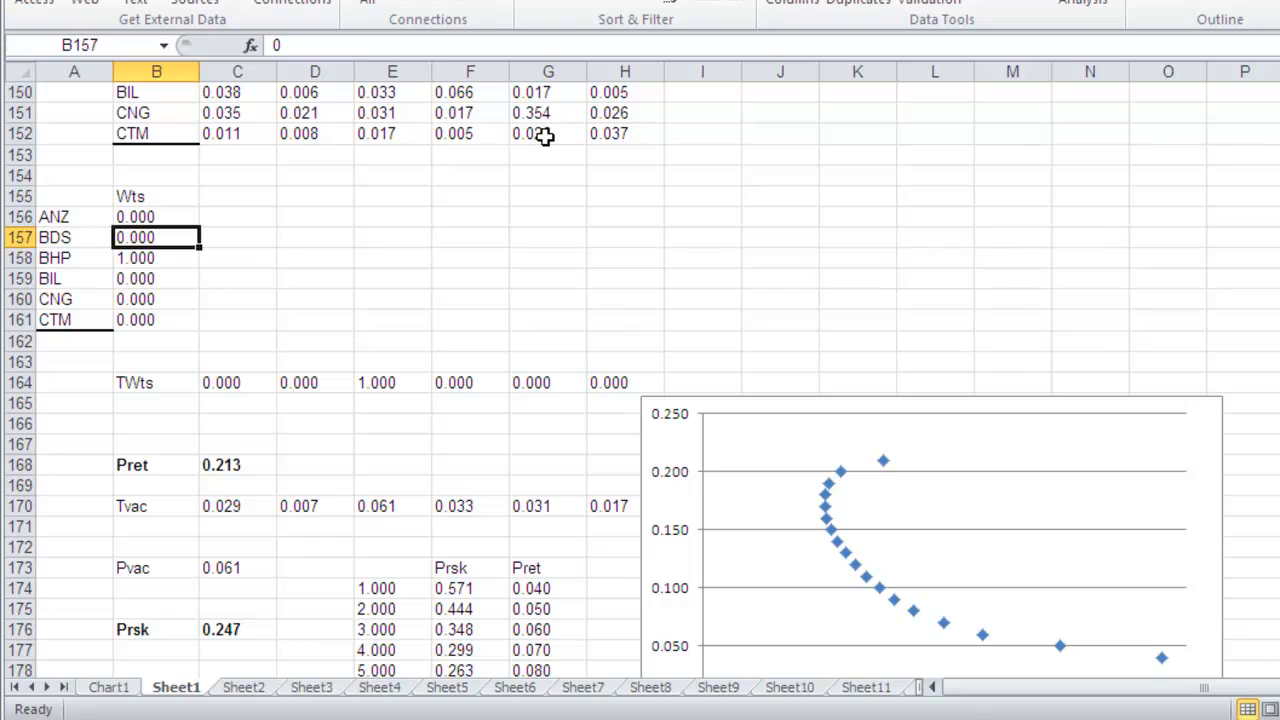
Go up to the TRet row and examine BHP's annualised return in E125 against the portfolio return.
key("Up")
key("Up")
key("Up")
key("Up")
key("Up")
key("Up")
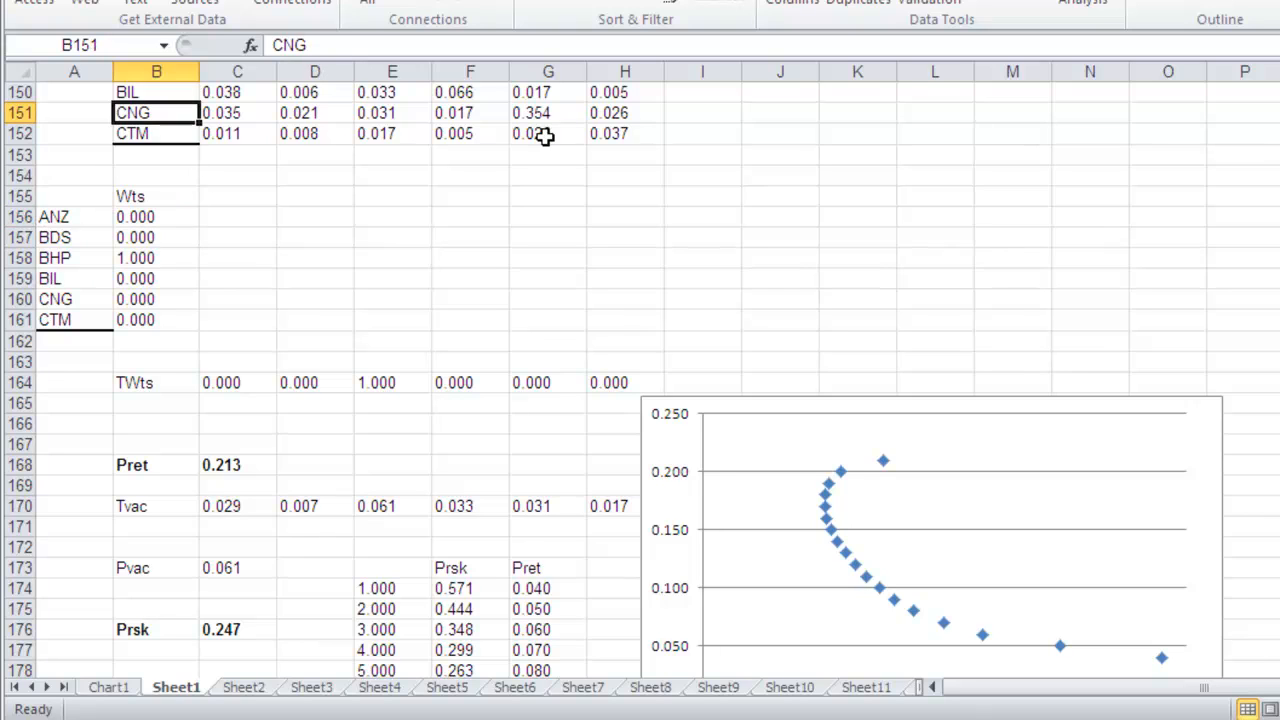
key("Up")
key("Up")
key("Up")
key("Up")
key("Up")
key("Up")
key("Up")
key("Up")
key("Up")
key("Up")
key("Up")
key("Up")
key("Up")
key("Up")
key("Up")
key("Up")
key("Up")
key("Up")
key("Up")
key("Up")
key("Down")
key("Down")
key("Down")
key("Down")
key("Down")
key("Down")
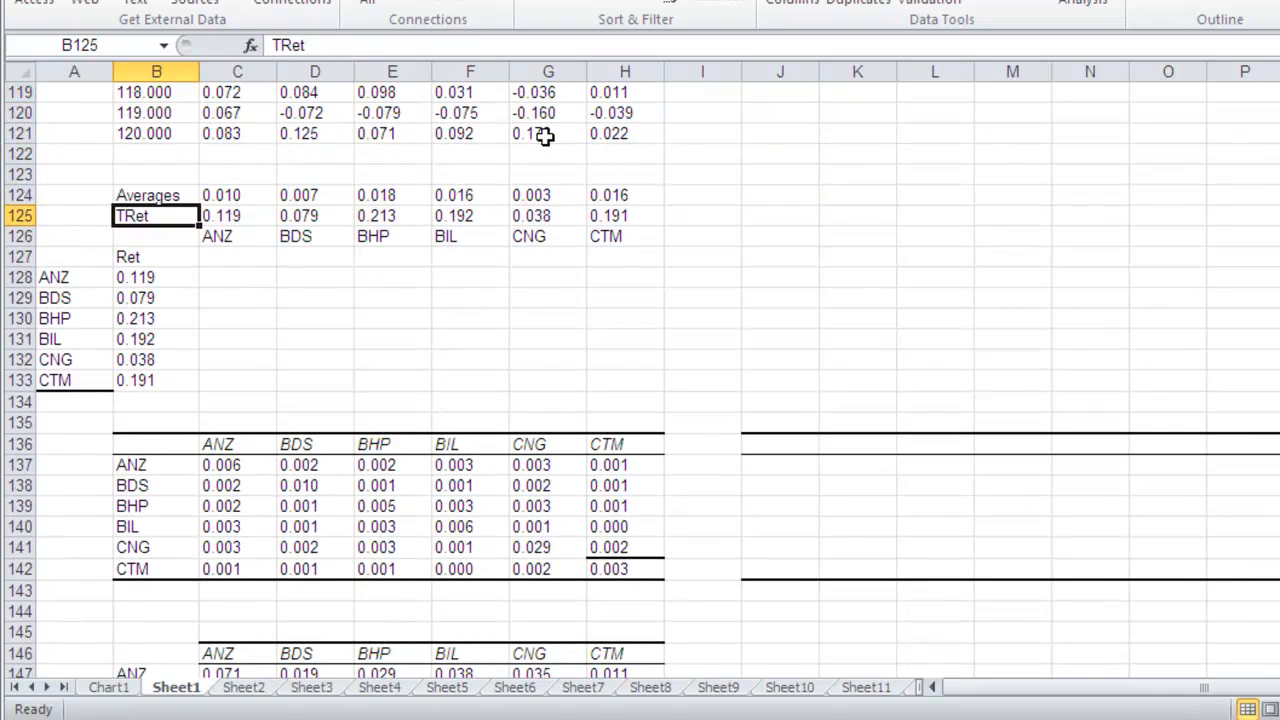
key("Up")
key("Right")
key("Right")
key("Right")
key("Down")
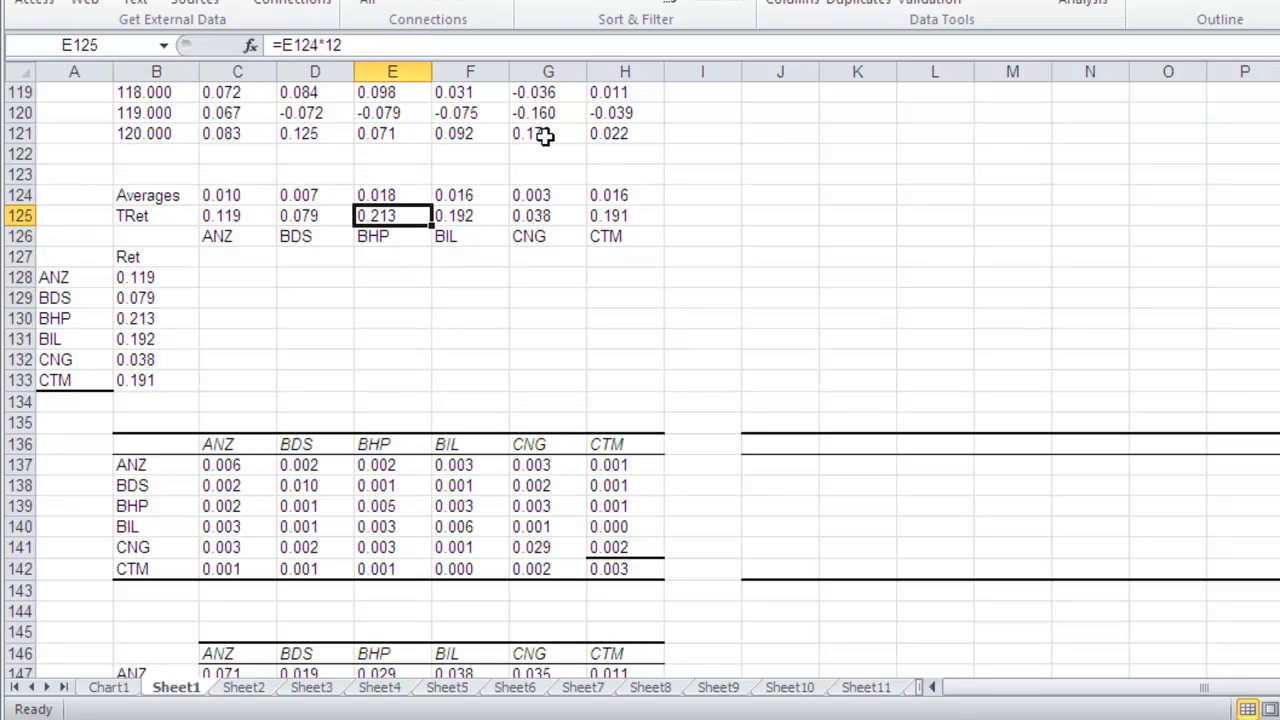
Go down column E to BHP's annualised variance in E149 and examine its array formula.
key("Down")
key("Down")
key("Down")
key("Down")
key("Down")
key("Down")
key("Down")
key("Down")
key("Down")
key("Down")
key("Down")
key("Down")
key("Down")
key("Down")
key("Down")
key("Down")
key("Down")
key("Down")
key("Down")
key("Down")
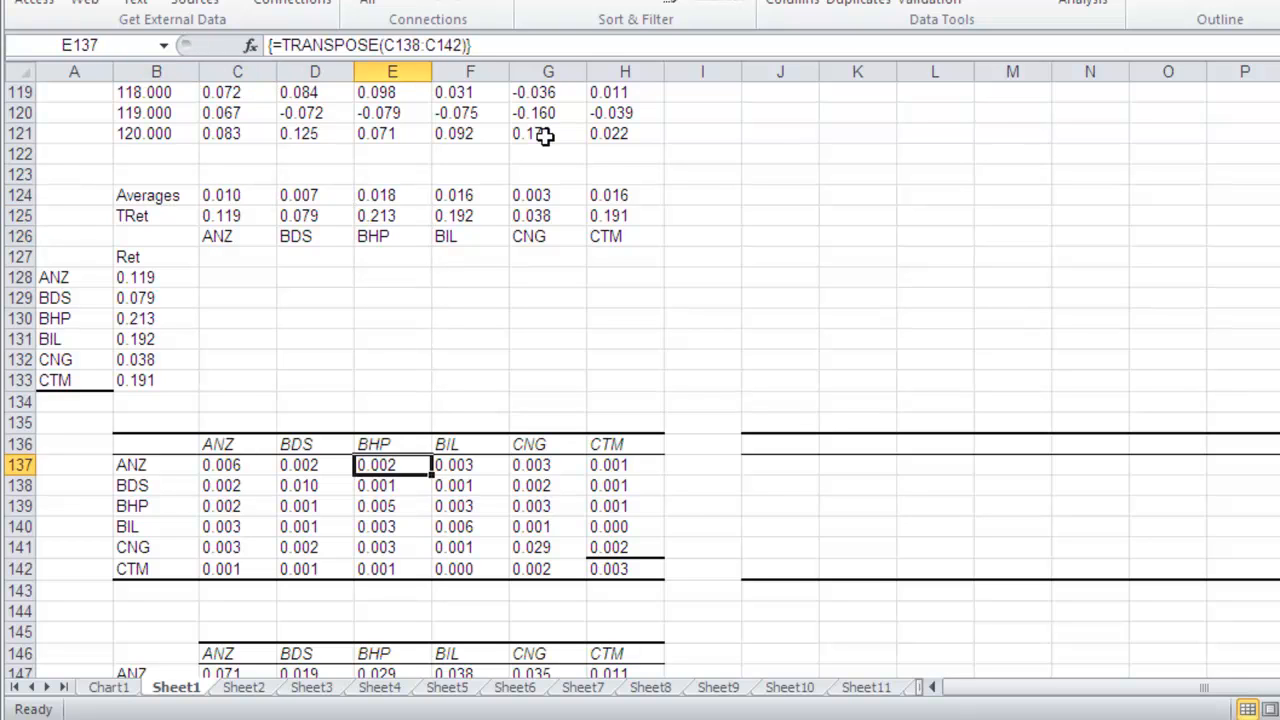
key("Down")
key("Down")
key("Down")
key("Down")
key("Down")
key("Down")
key("Down")
key("Down")
key("Down")
key("Up")
key("Up")
key("Up")
key("Up")
key("Up")
key("Up")
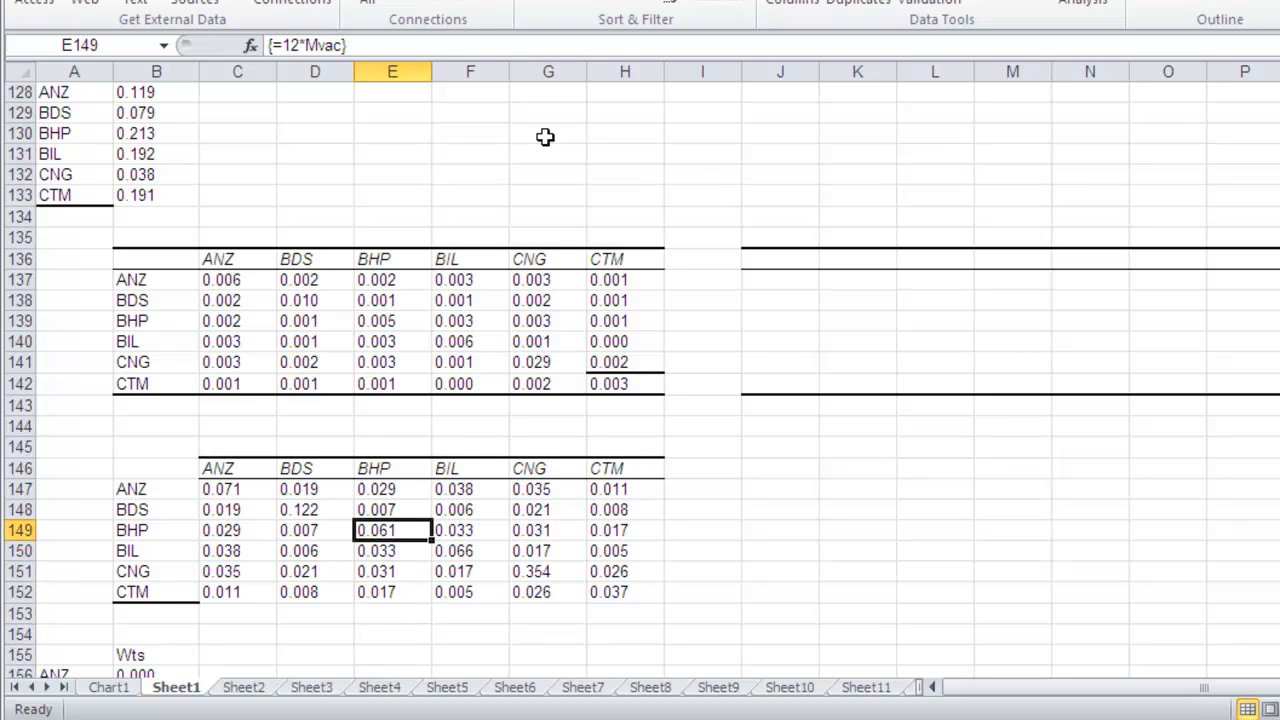
Go down to the portfolio variance (Pvac) in C173 to compare it with BHP's own variance.
key("Down")
key("Down")
key("Down")
key("Down")
key("Down")
key("Down")
key("Down")
key("Down")
key("Down")
key("Down")
key("Down")
key("Down")
key("Down")
key("Down")
key("Down")
key("Down")
key("Down")
key("Down")
key("Down")
key("Down")
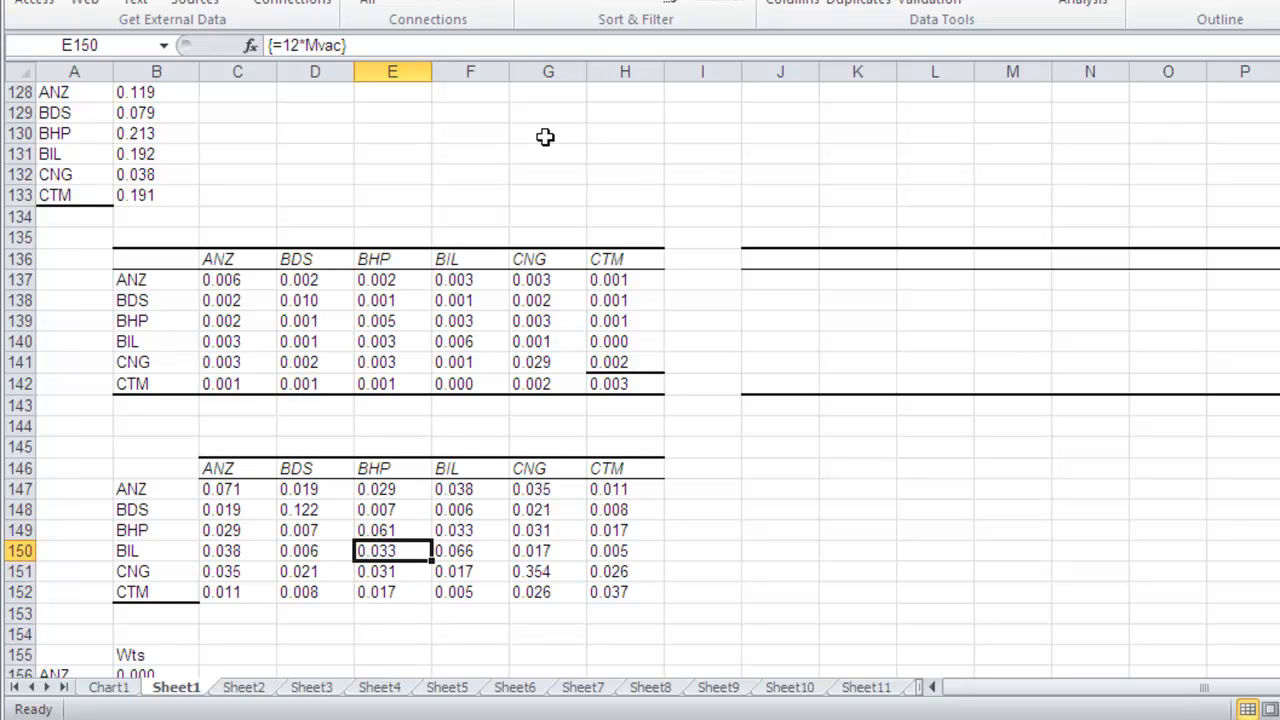
key("Up")
key("Up")
key("Up")
key("Up")
key("Up")
key("Up")
key("Up")
key("Up")
key("Up")
key("Up")
key("Up")
key("Left")
key("Left")
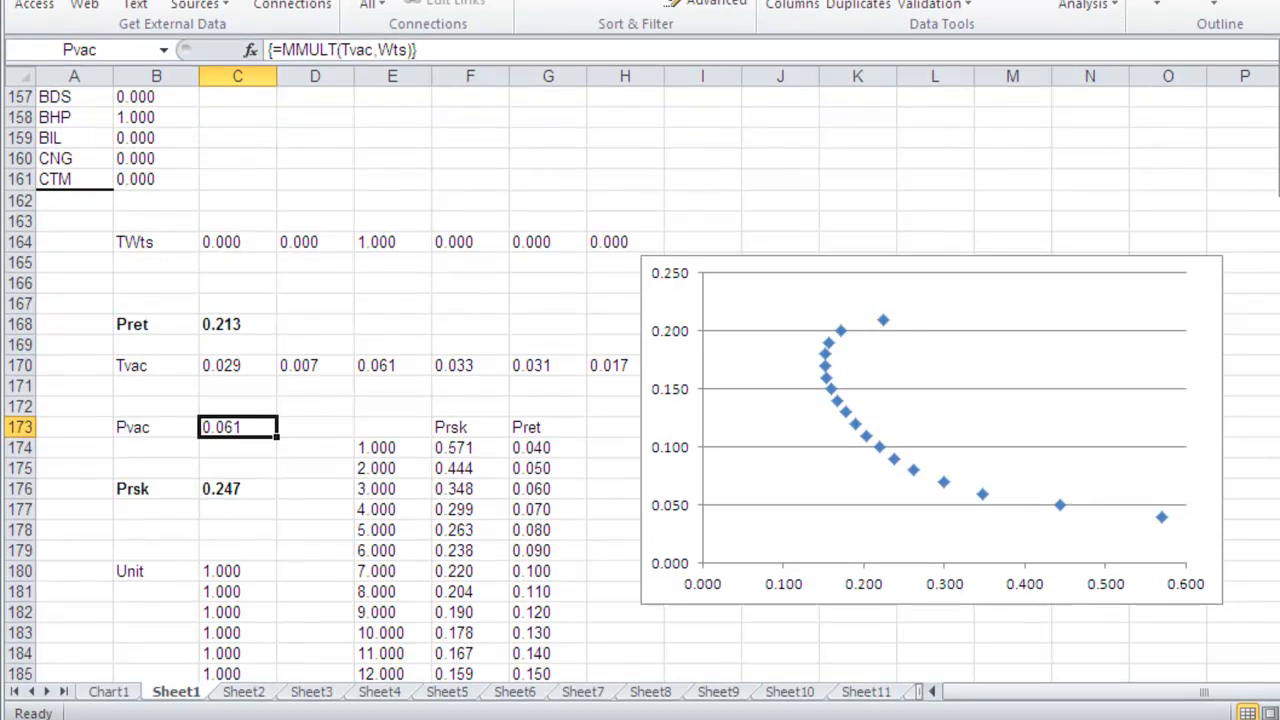
Run Solver to minimise Prsk by changing Wts, subject to Pret = 0.05, Wtcn = 1 and Wts >= 0, and keep the solution.
left_click(1278, 2)
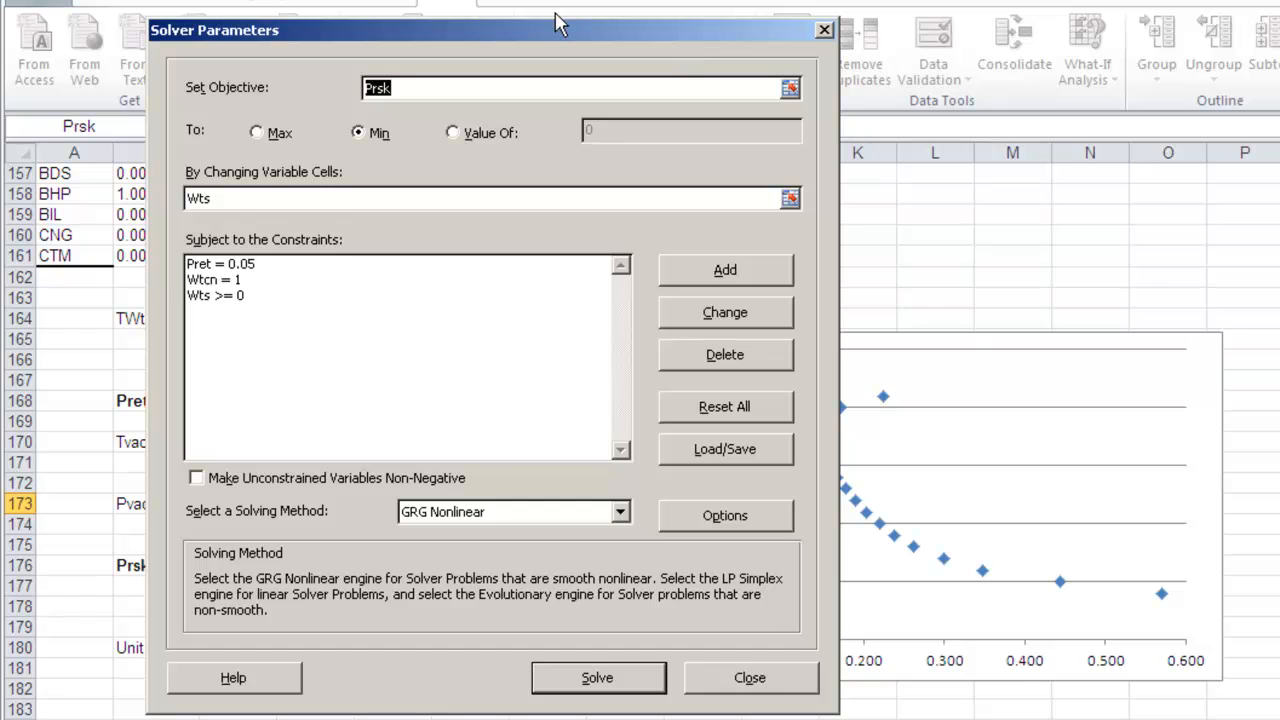
left_click_drag(557, 29, 1205, 146)
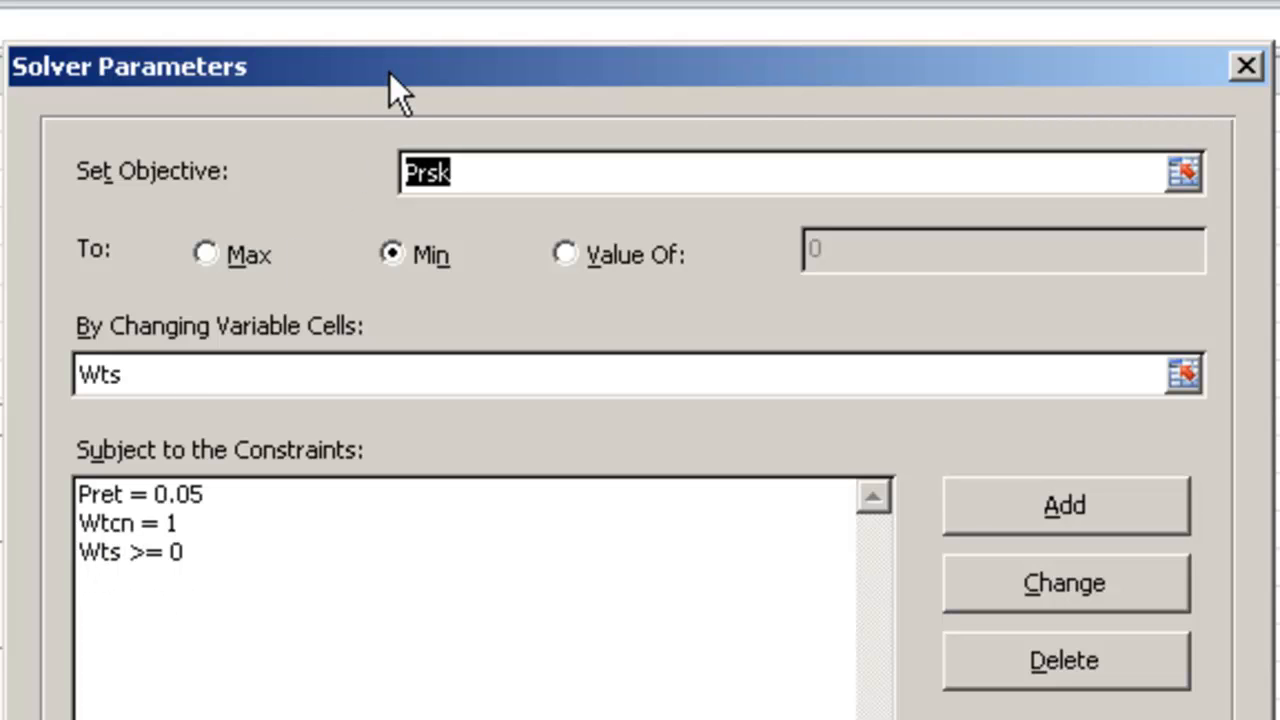
left_click_drag(390, 73, 999, 20)
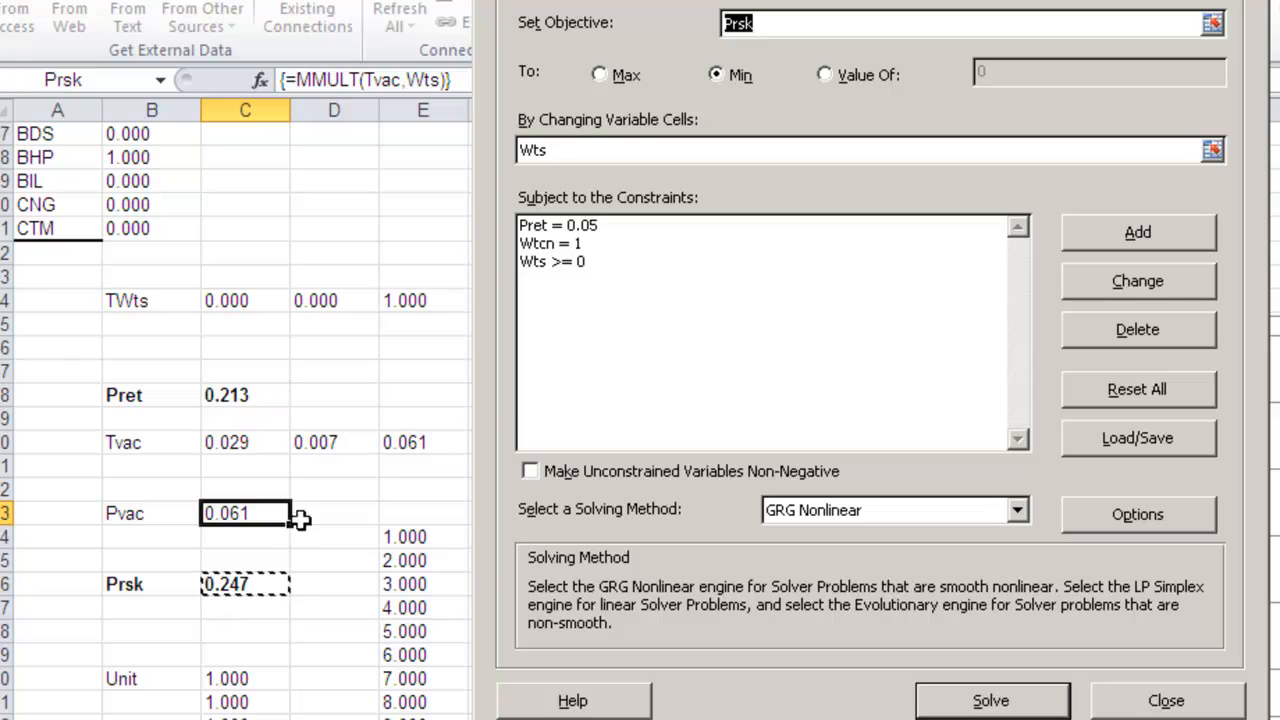
left_click(976, 703)
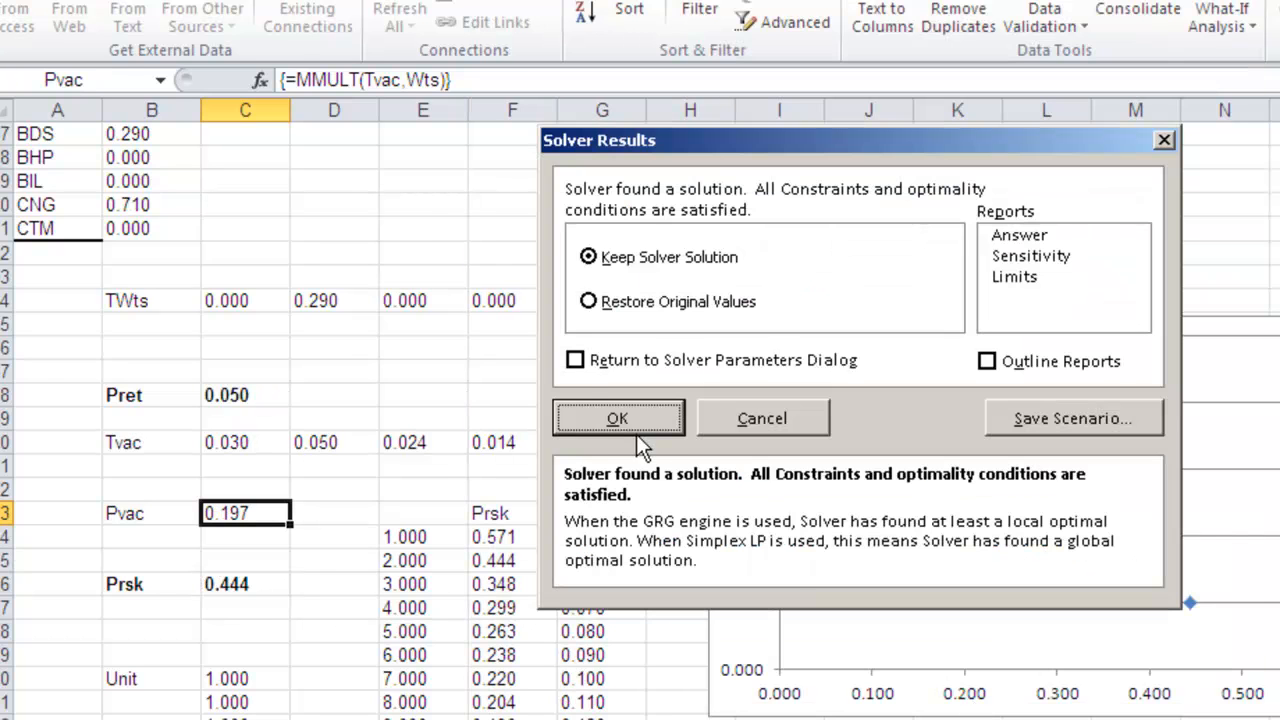
left_click(617, 418)
Examine the solved portfolio return in C168 and portfolio variance in C173.
left_click(245, 395)
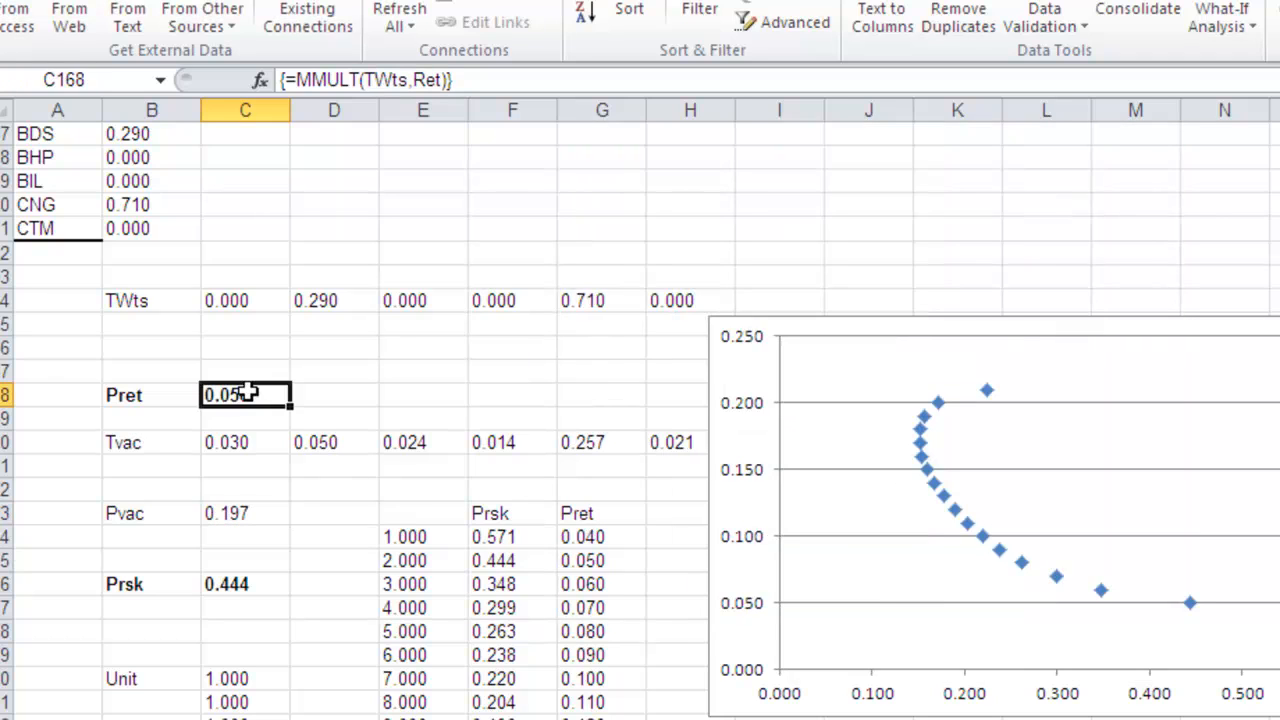
left_click(248, 514)
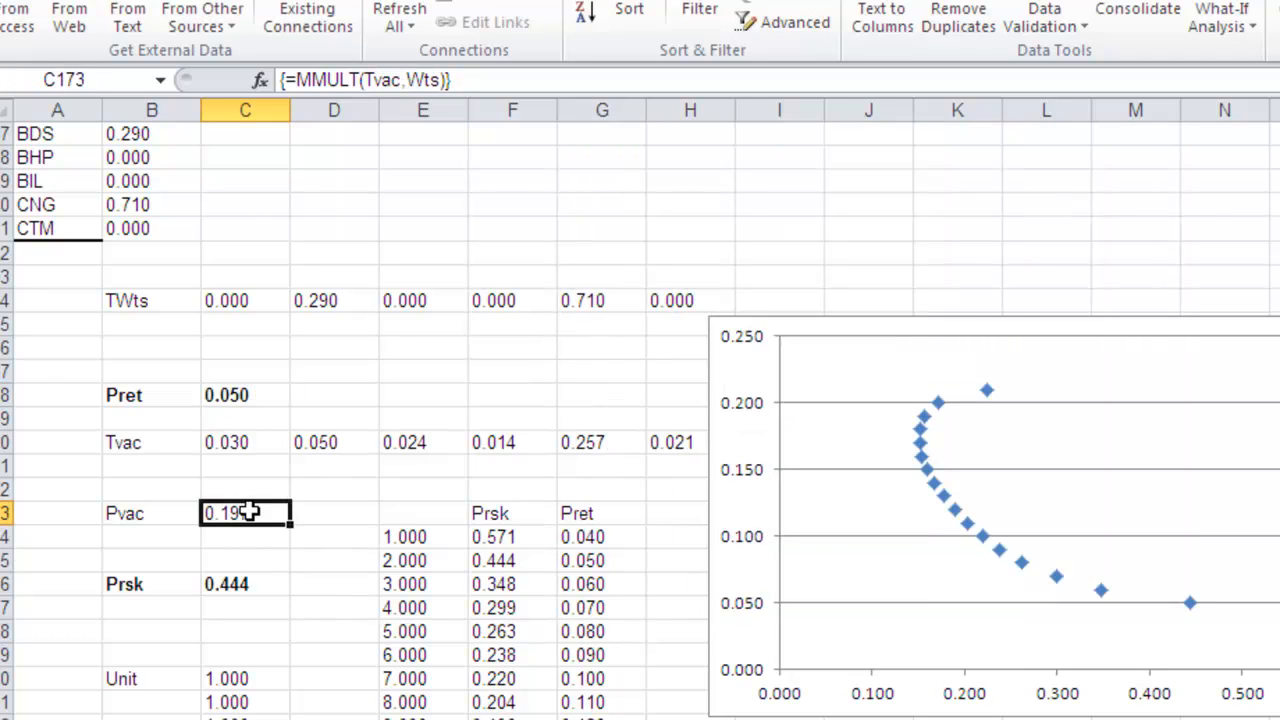
scroll(432, 531, "down", 6)
Return to the Wts column and examine Solver's weights from ANZ in B156 down to CNG in B160.
scroll(432, 531, "up", 5)
scroll(432, 531, "up", 3)
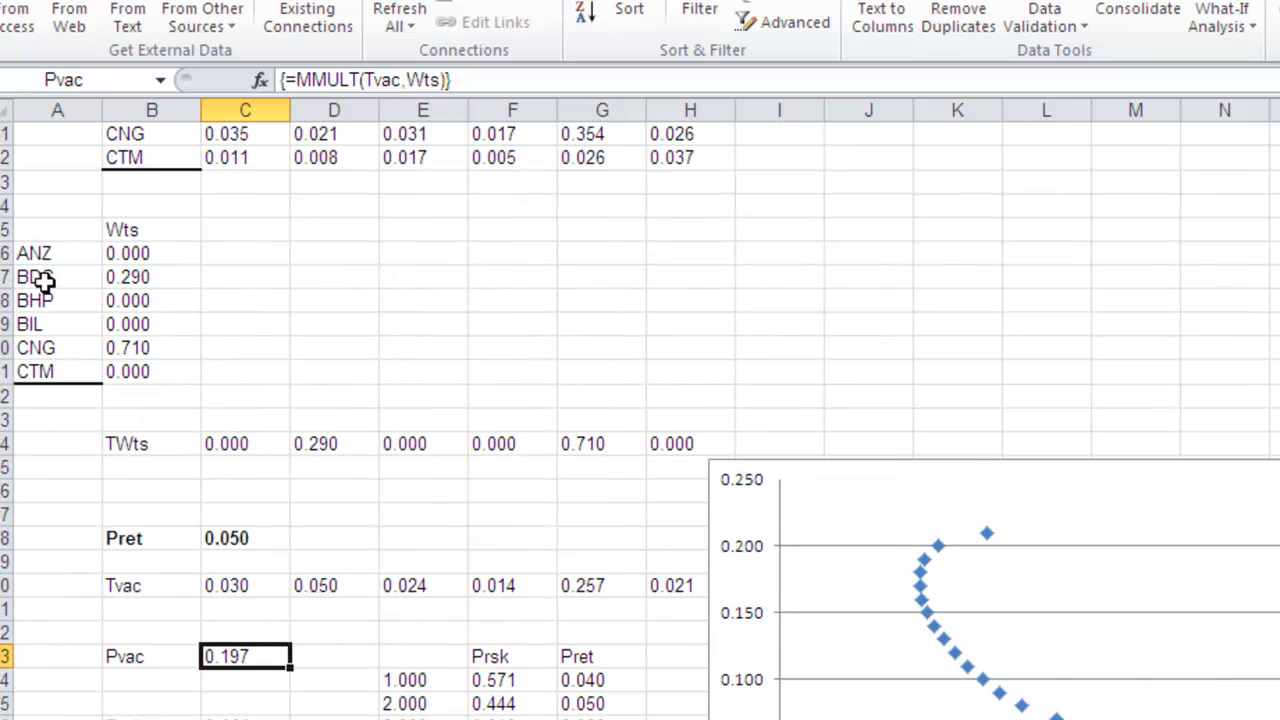
left_click(150, 255)
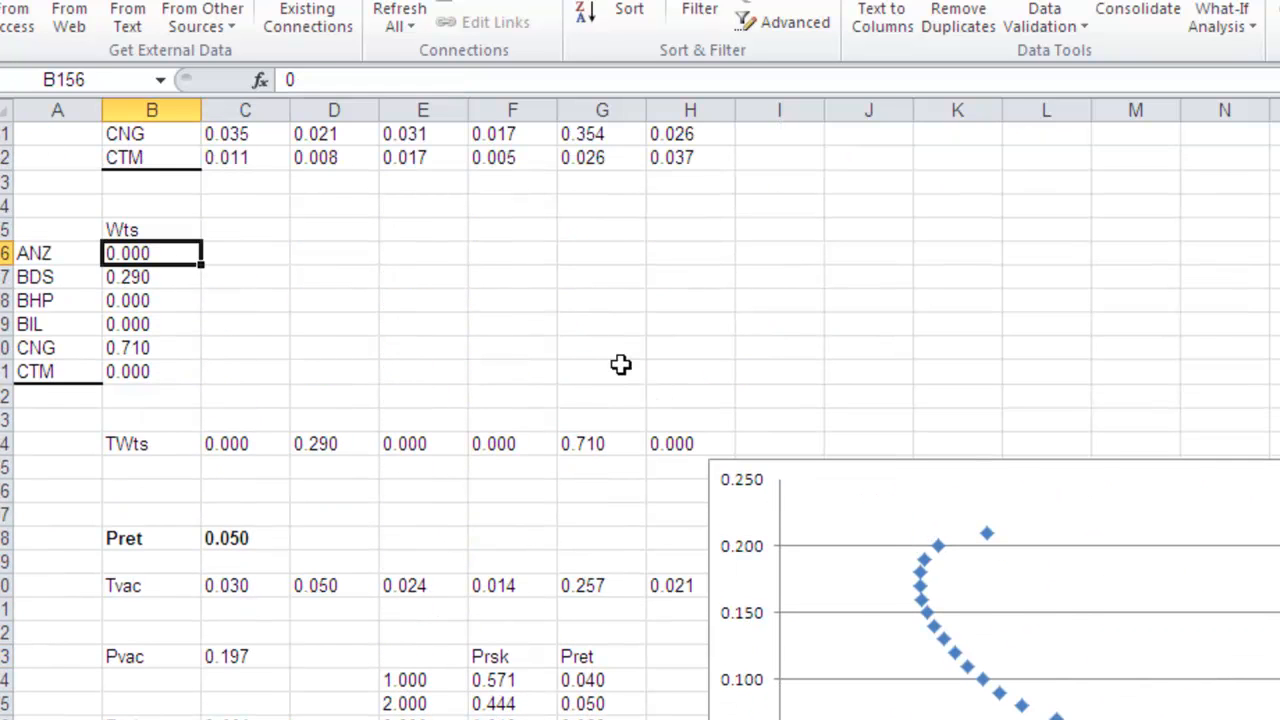
key("Down")
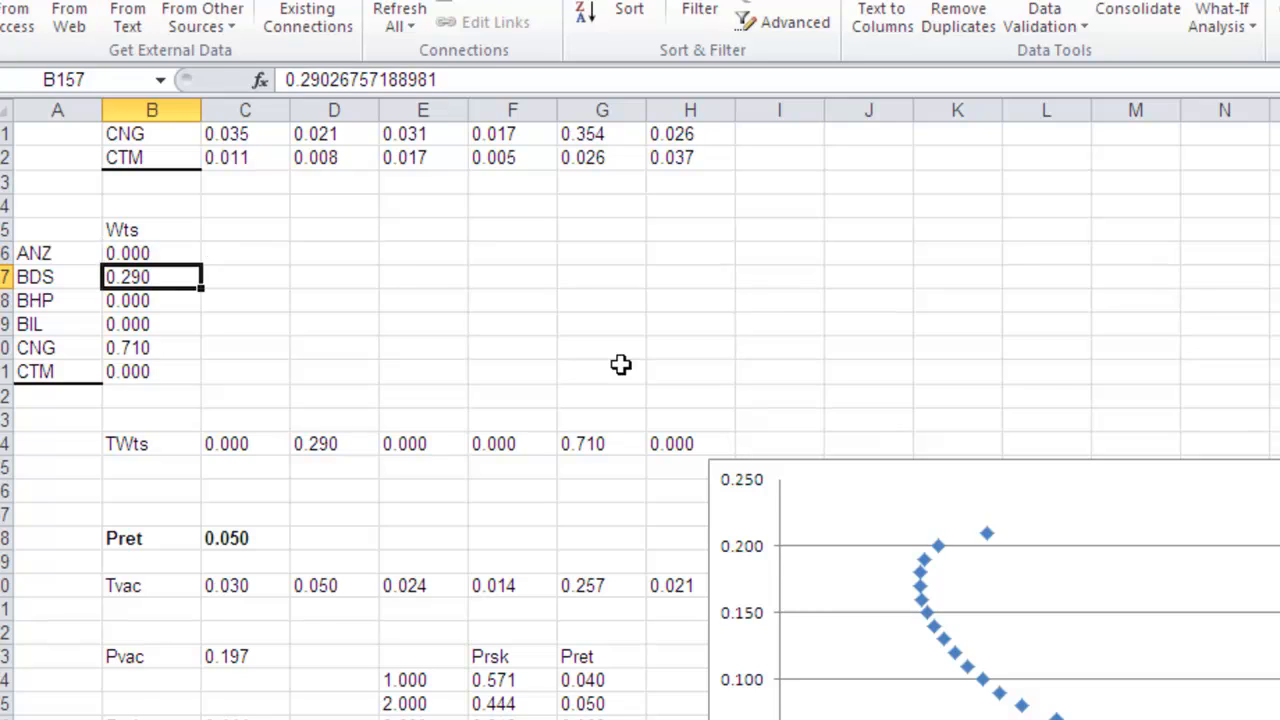
key("Down")
key("Down")
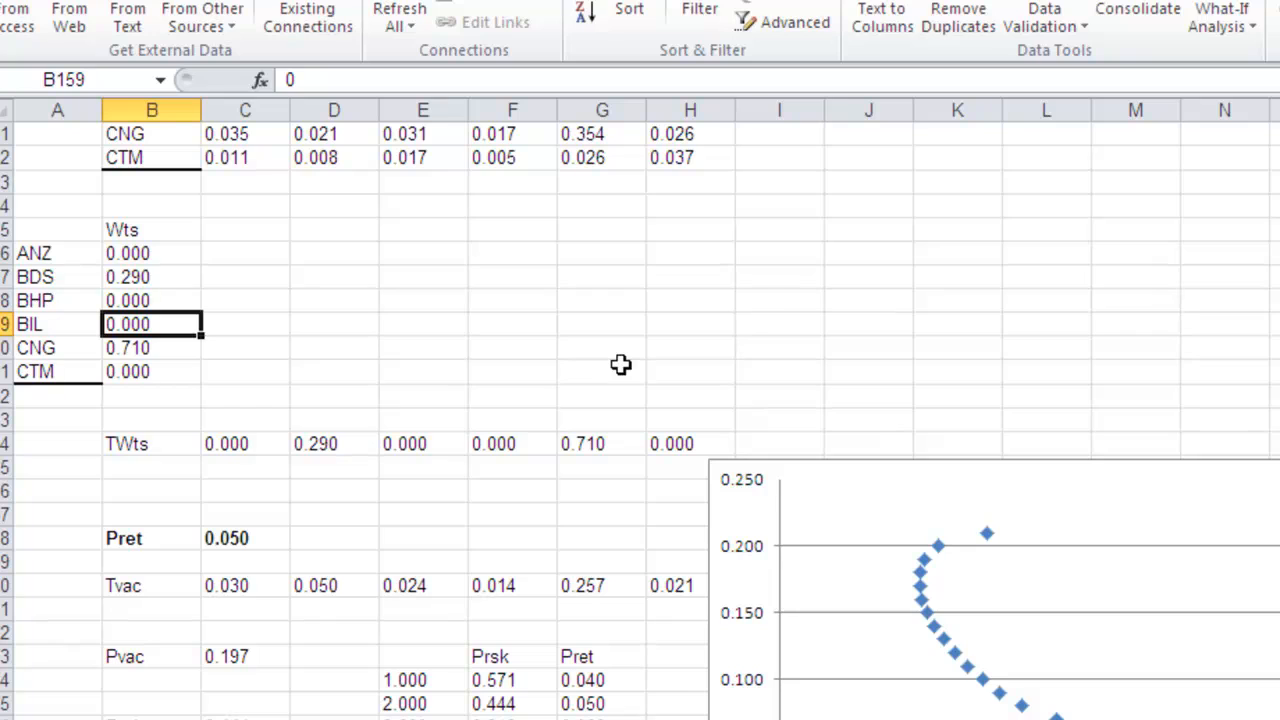
key("Down")
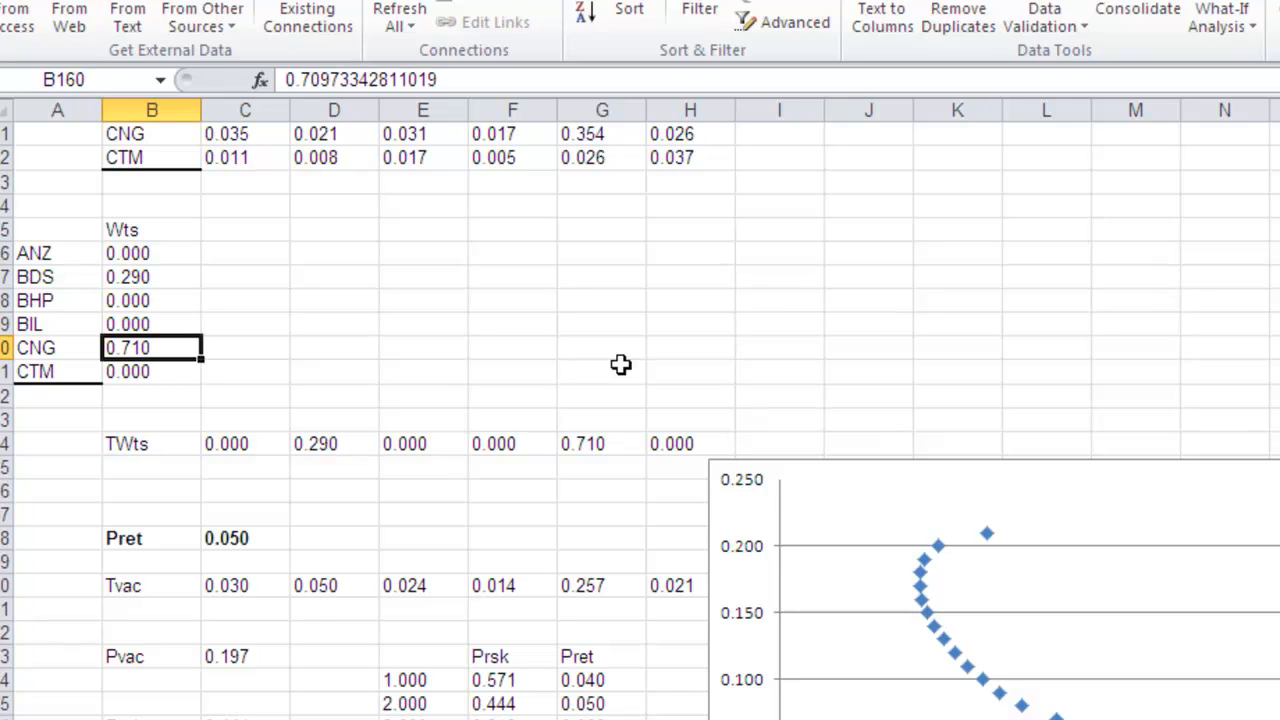
Examine the efficient frontier chart beside the Prsk and Pret table, checking its highest-return point and the leftmost minimum-risk points.
scroll(632, 282, "down", 3)
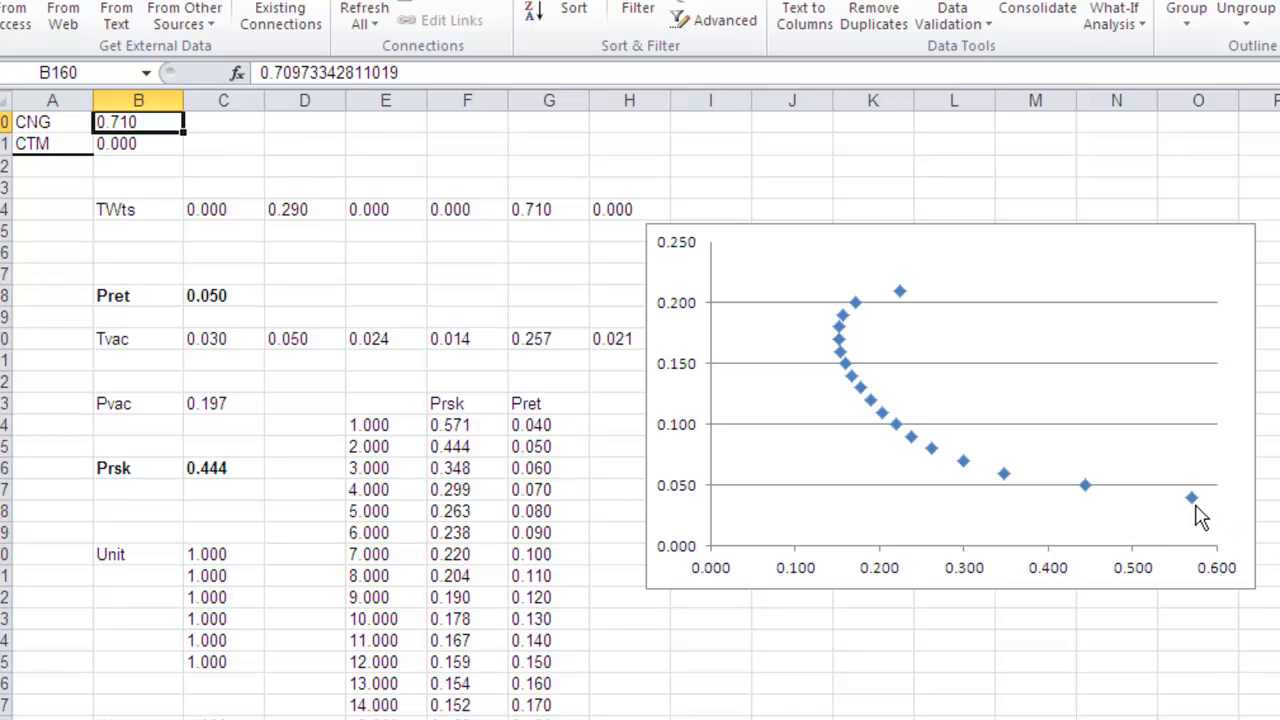
mouse_move(1200, 515)
mouse_move(883, 425)
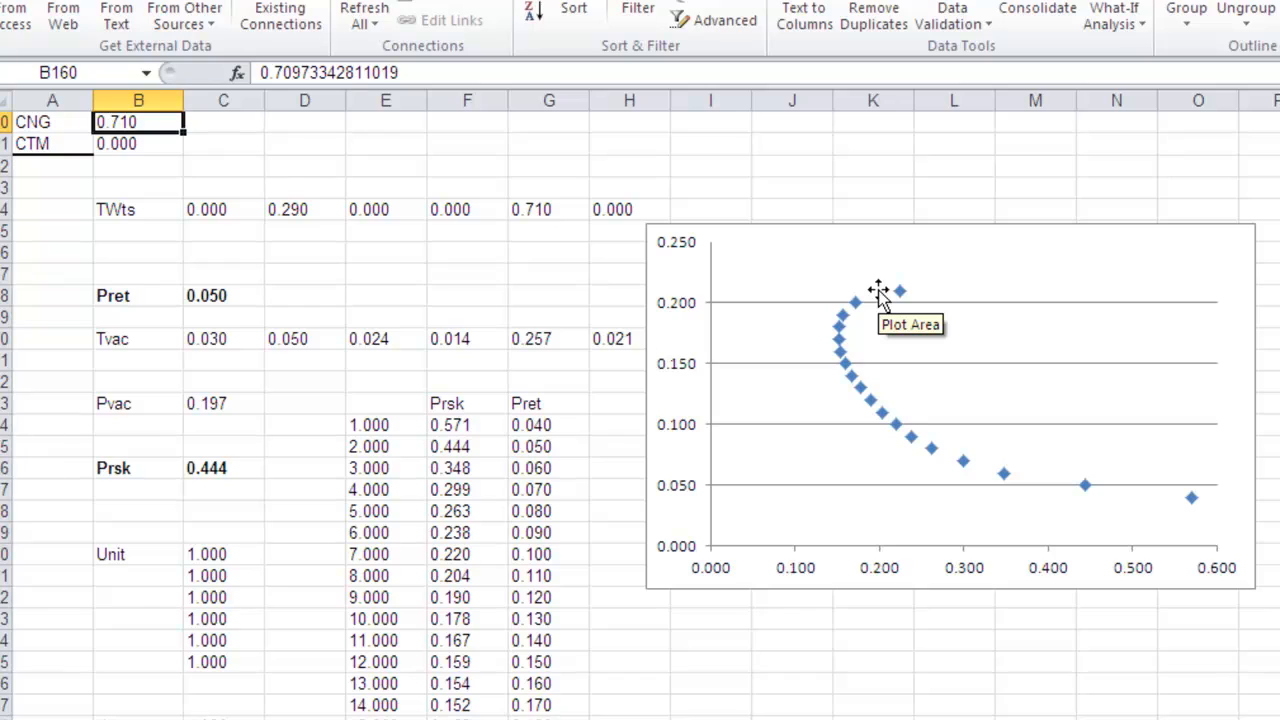
mouse_move(903, 298)
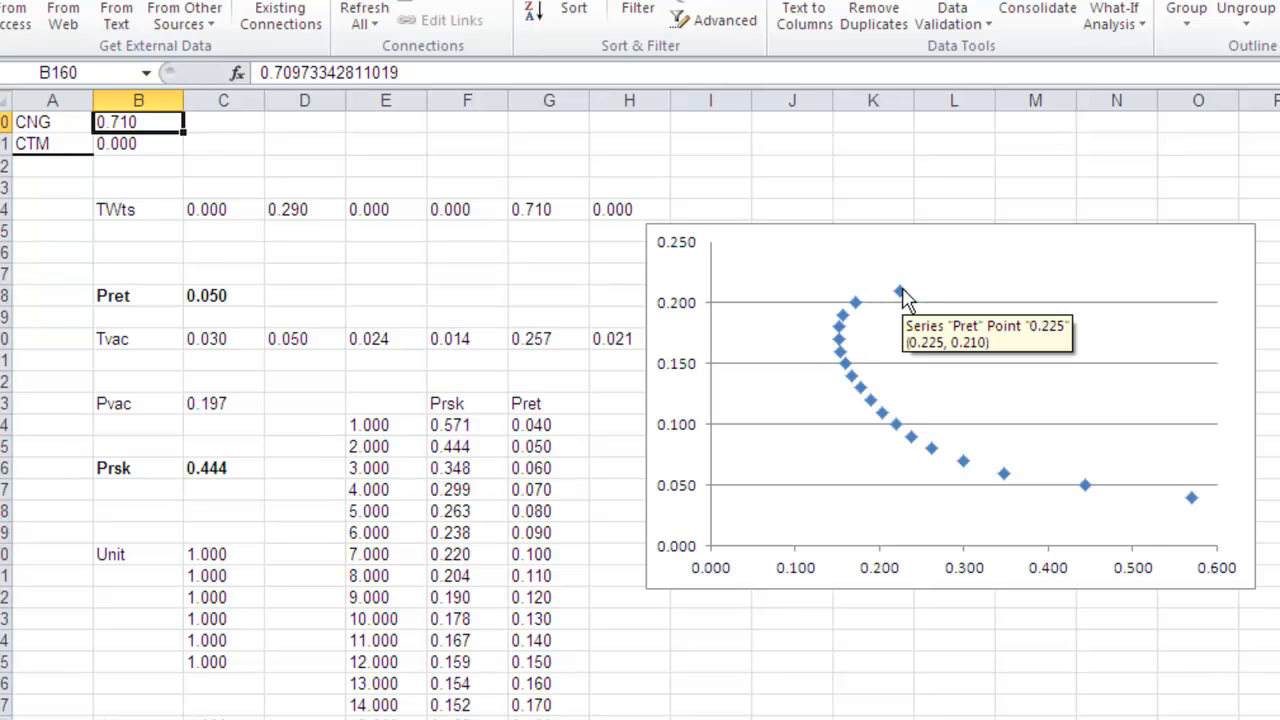
mouse_move(845, 345)
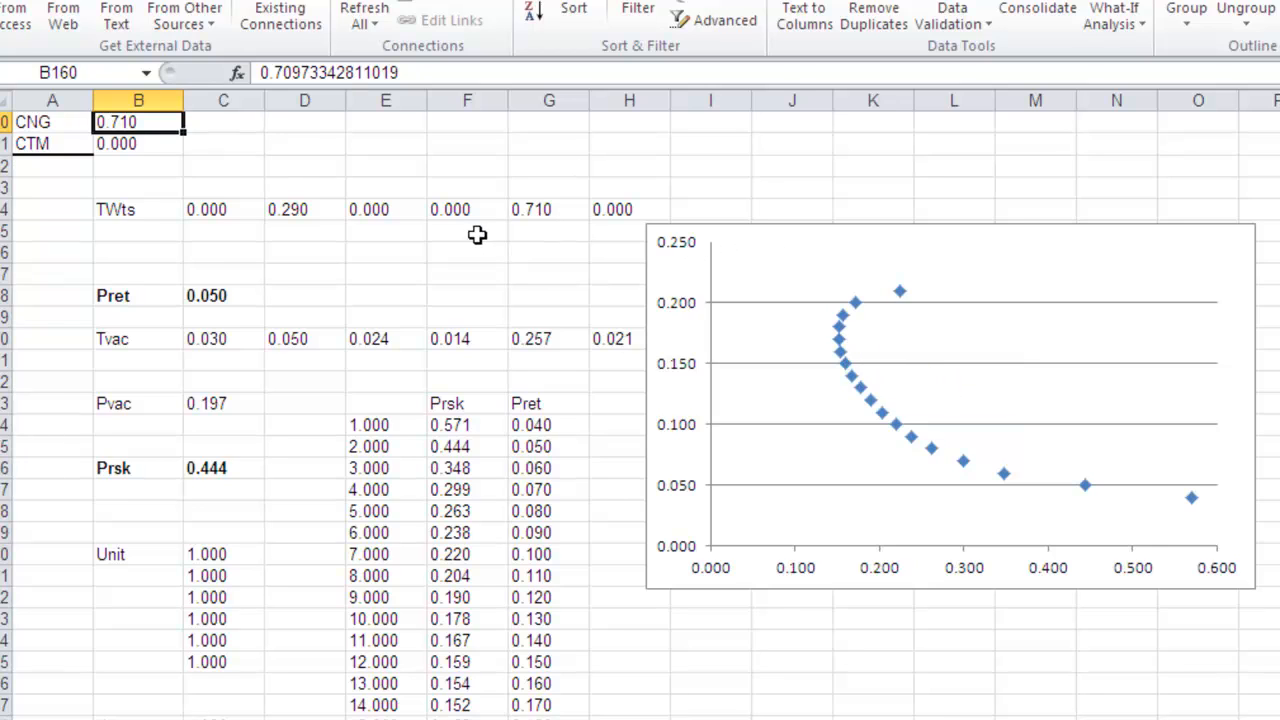
left_click(429, 249)
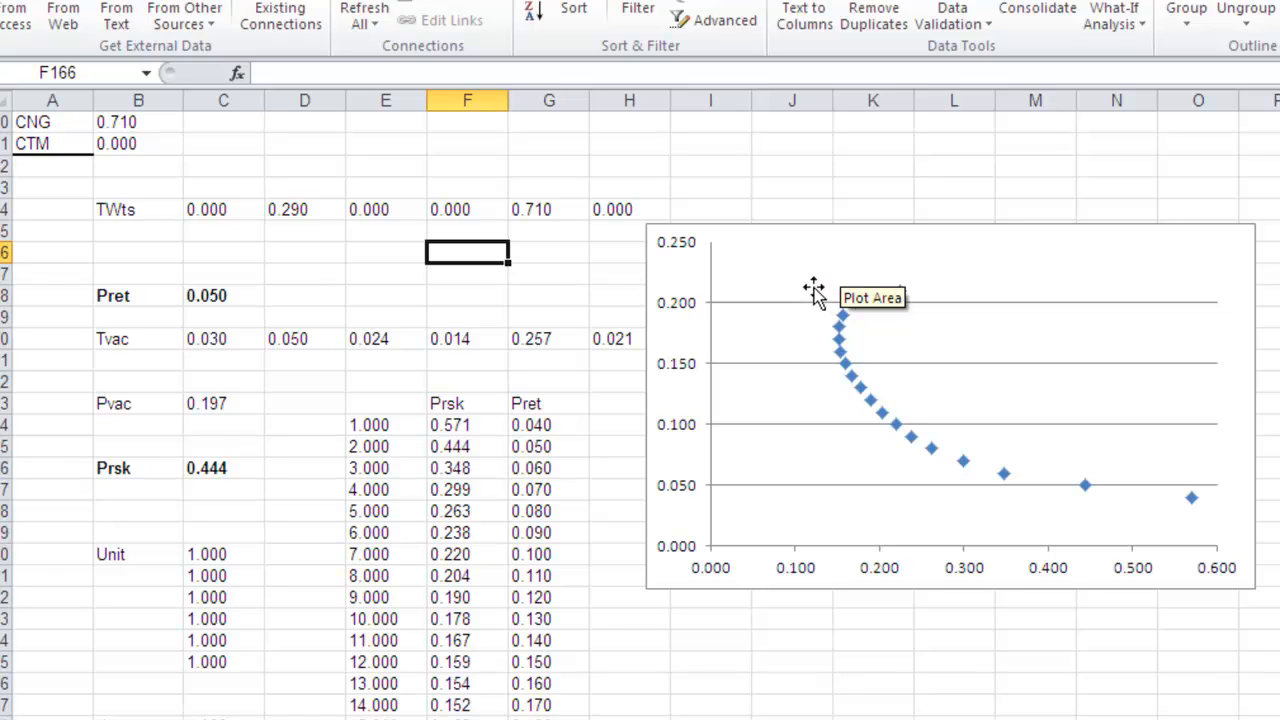
left_click(788, 186)
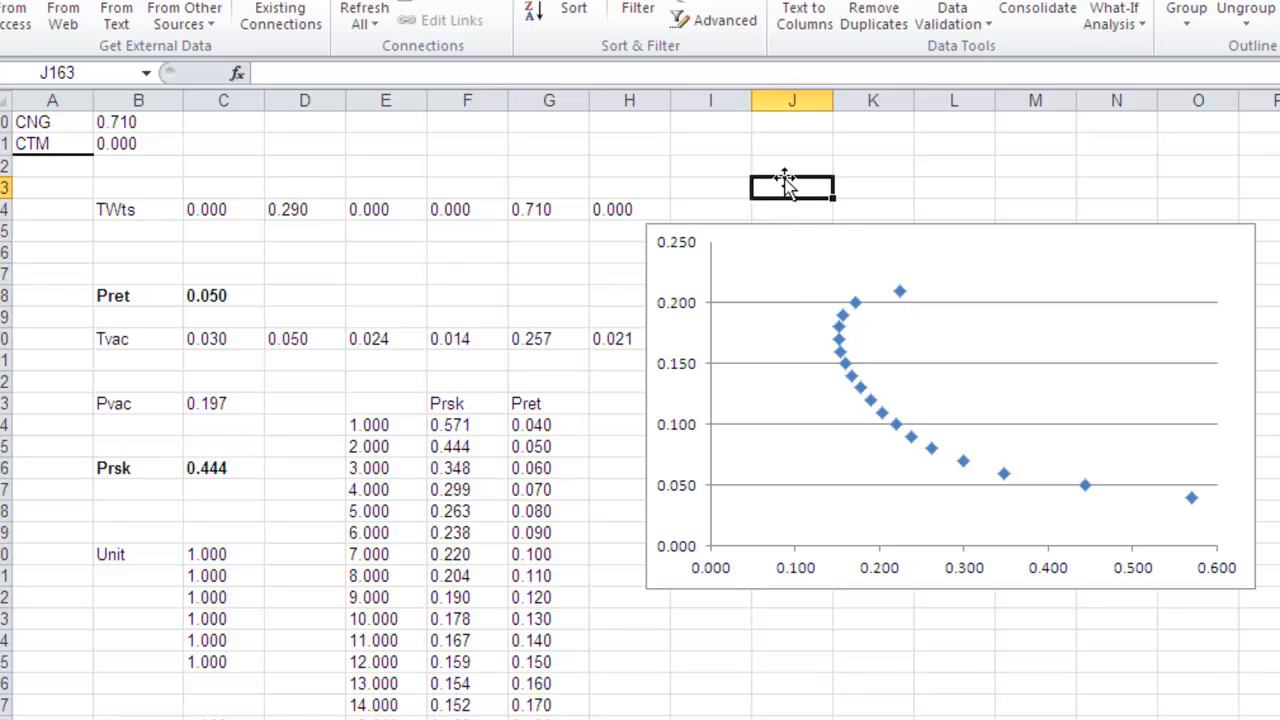